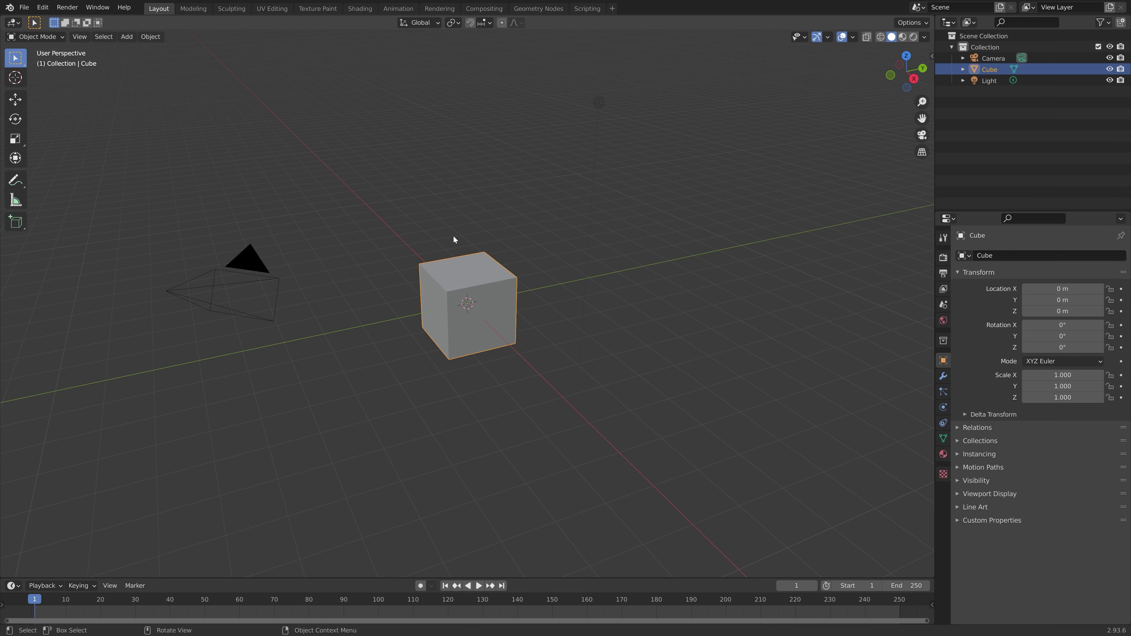
Delete the default cube and add a monkey mesh in its place
key("x")
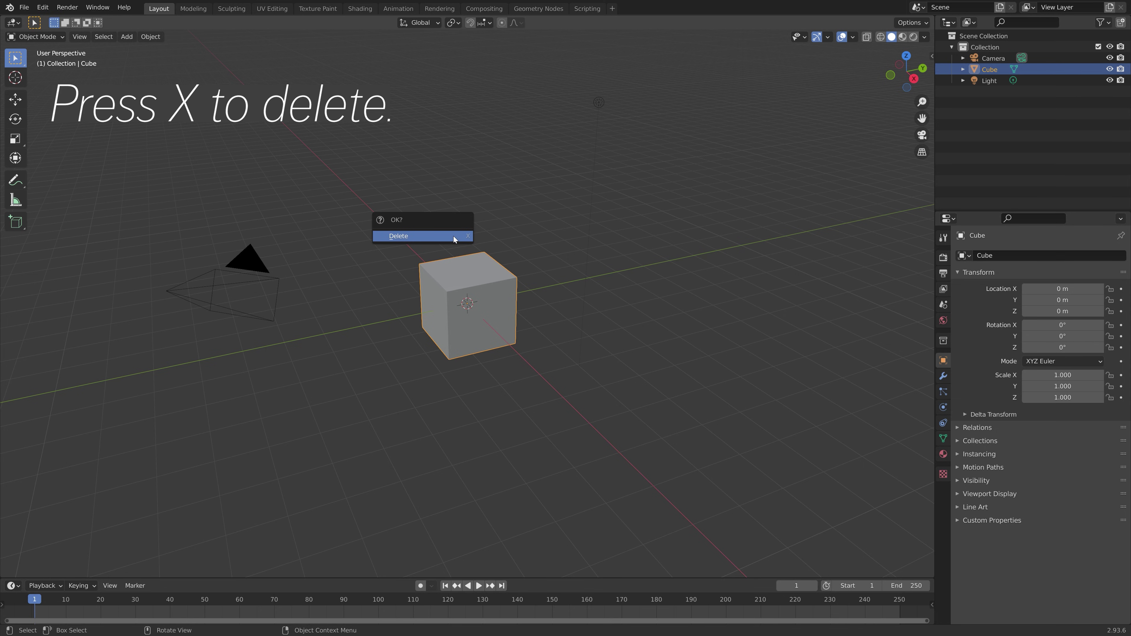
left_click(453, 236)
key("shift+a")
mouse_move(453, 236)
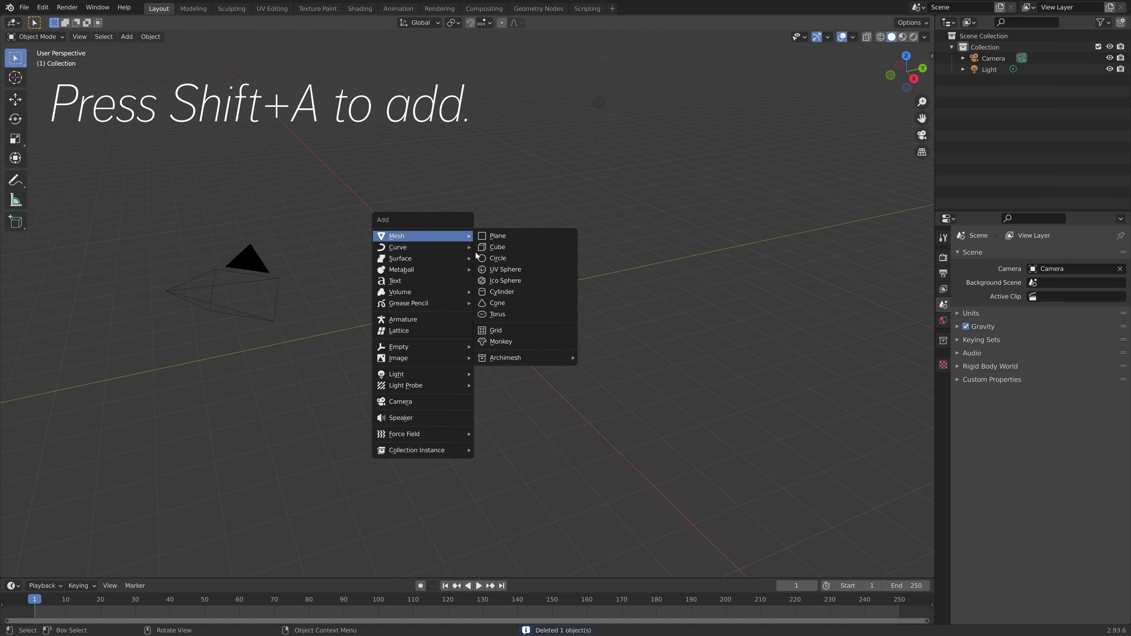
left_click(499, 341)
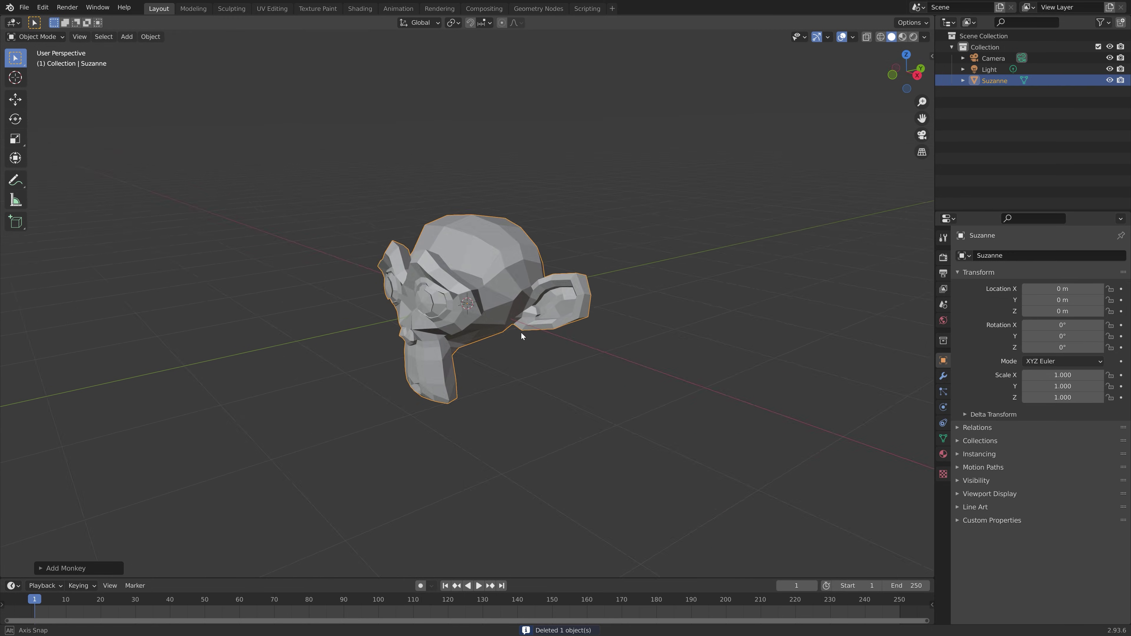
Subdivide the monkey head with a Subdivision modifier at viewport level 4 and apply the modifier
middle_click_drag(521, 332, 543, 321)
key("ctrl+4")
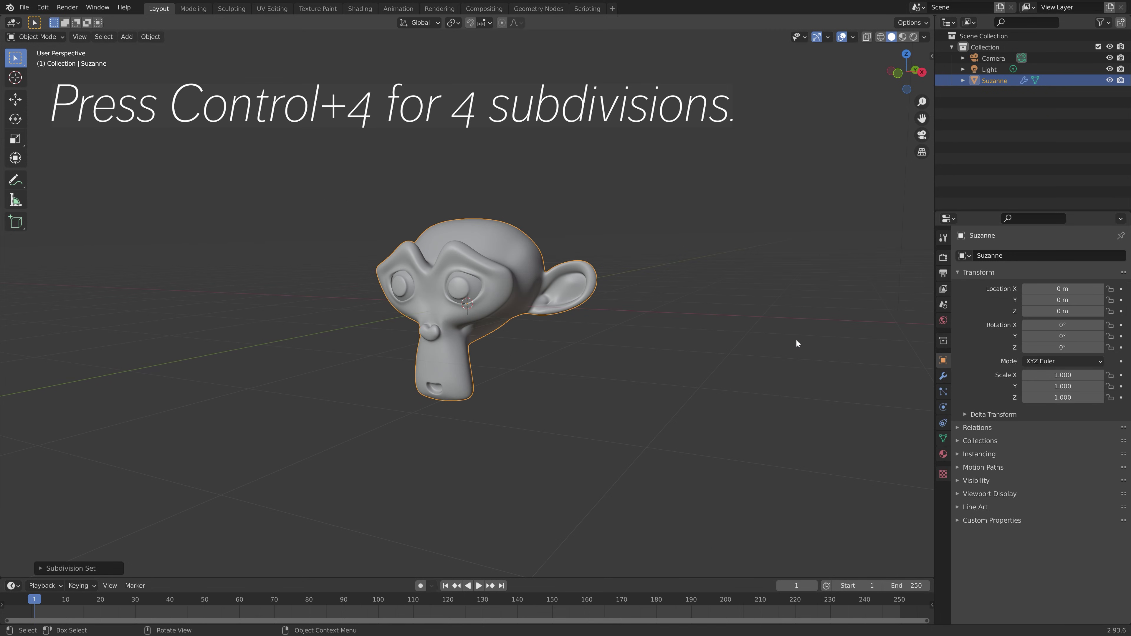
left_click(943, 376)
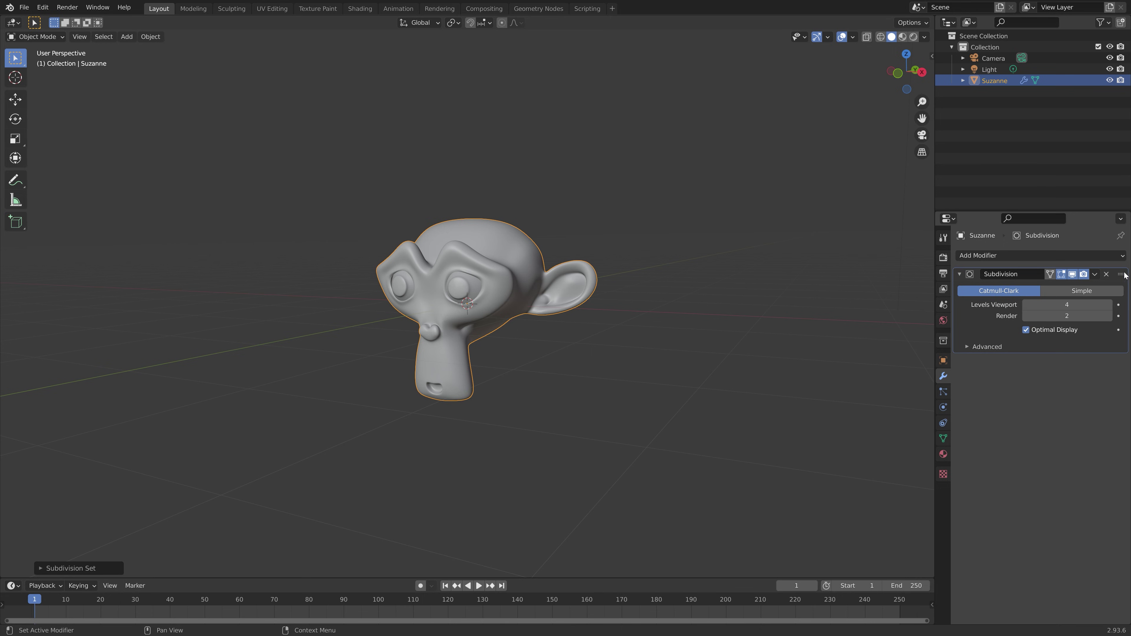
left_click(1094, 274)
left_click(1088, 290)
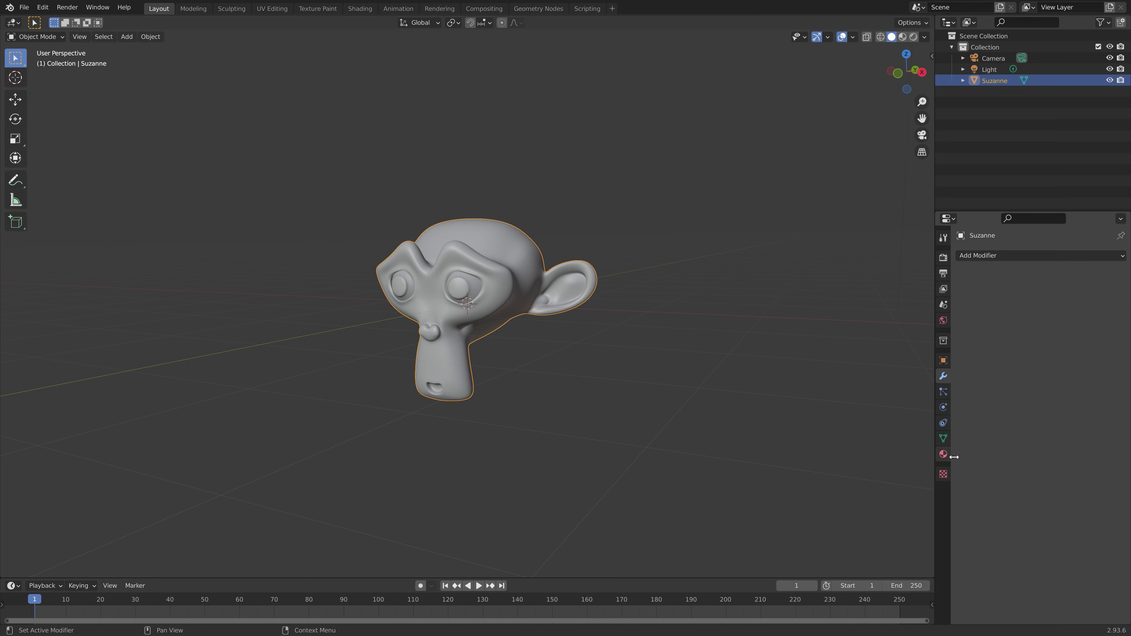
Give the monkey head a new material and split off a second area beside the 3D viewport as a Shader Editor
left_click(943, 454)
left_click(1012, 301)
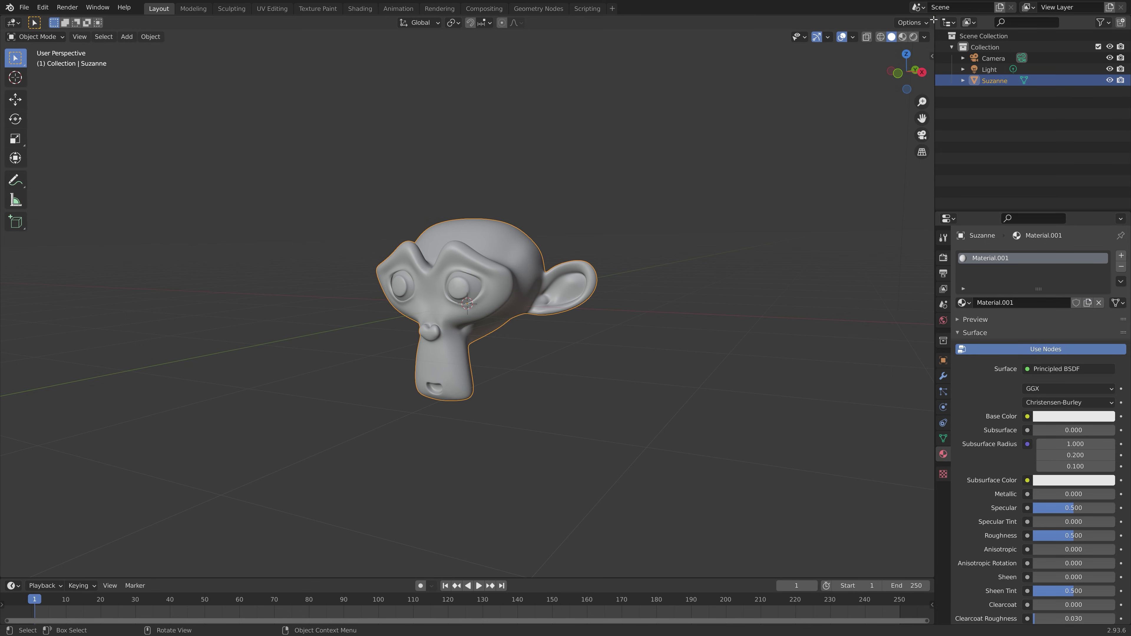
left_click_drag(936, 21, 519, 23)
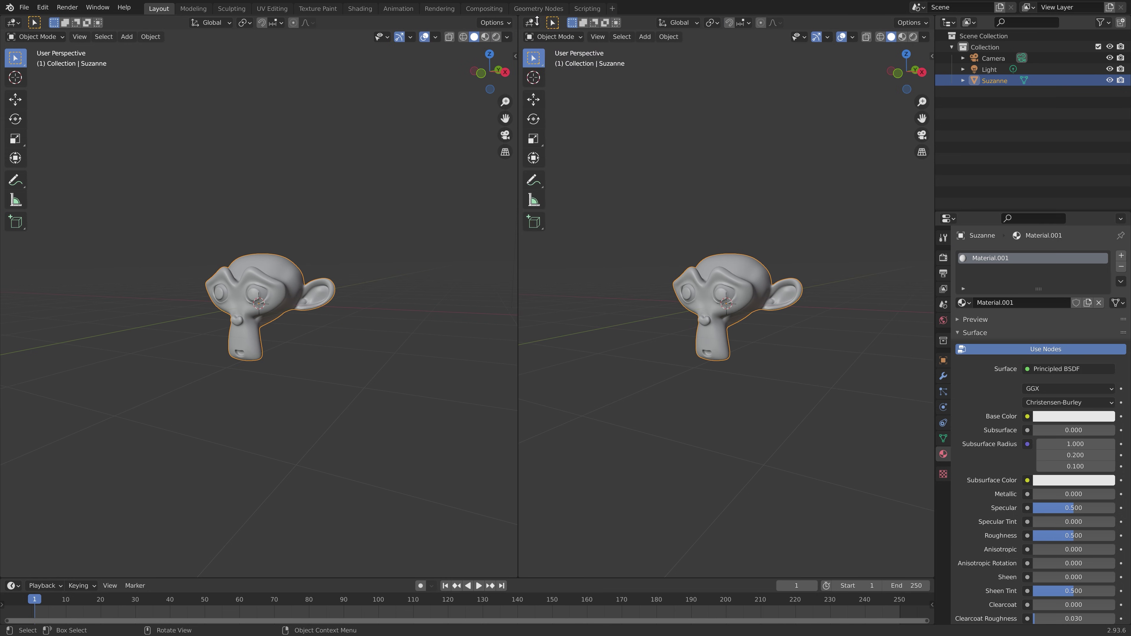
left_click(533, 24)
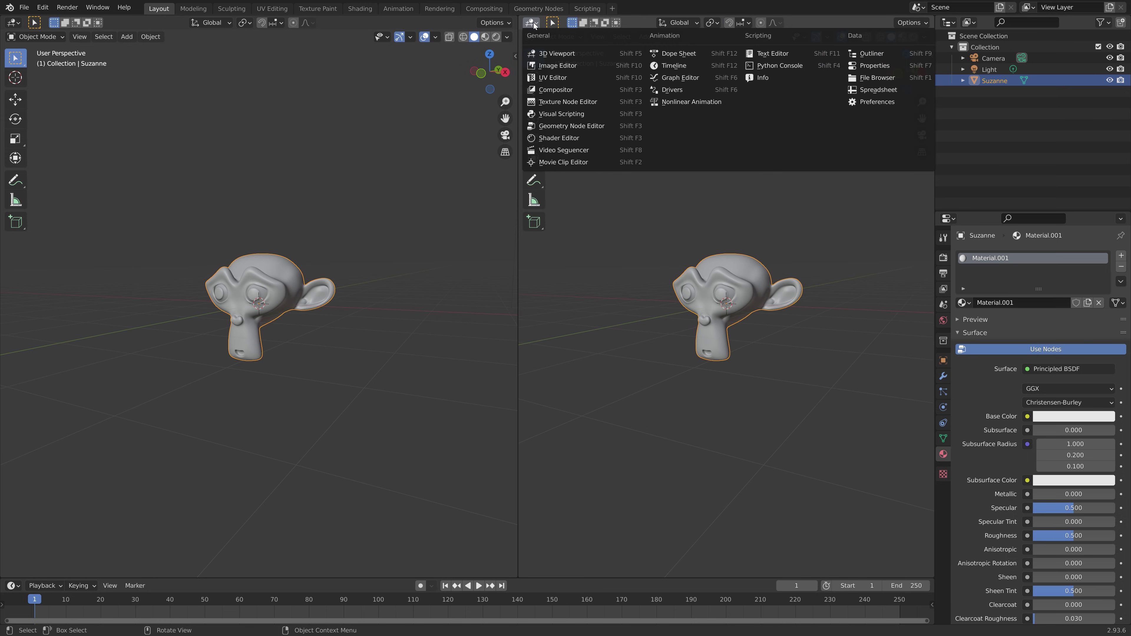
left_click(560, 138)
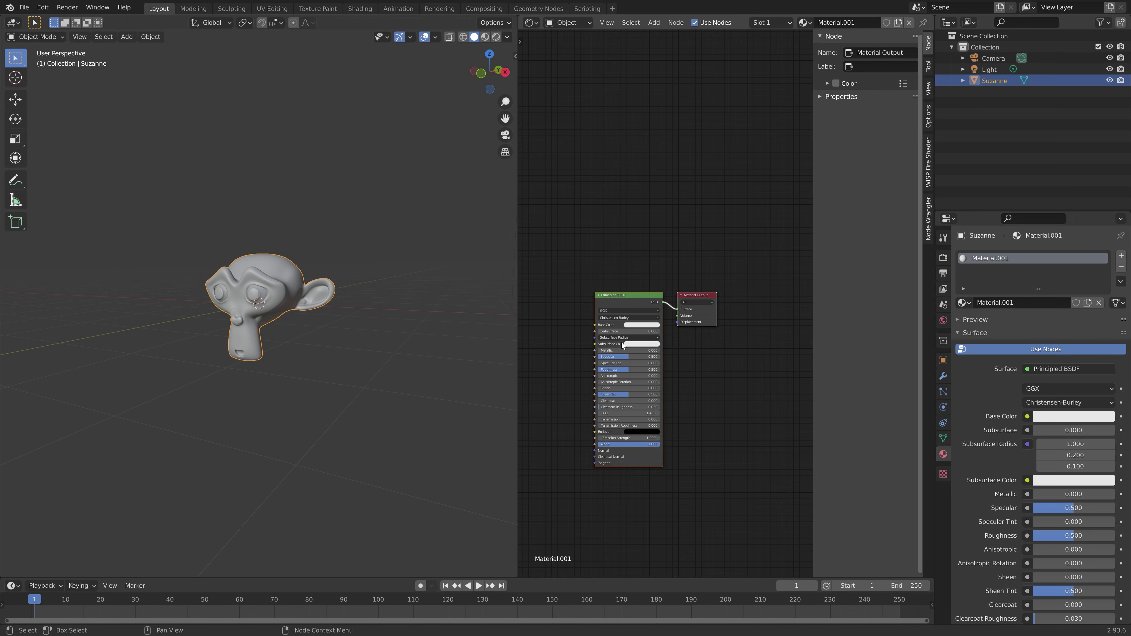
Hide the Shader Editor's sidebar and select the Principled BSDF node
middle_click_drag(561, 335, 621, 259)
key("n")
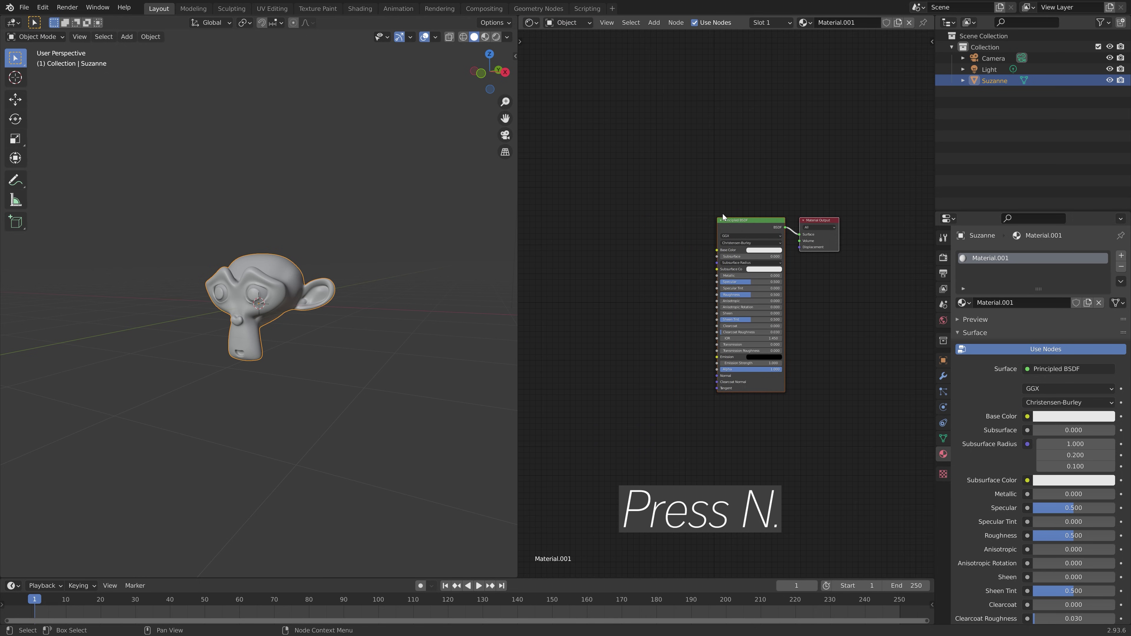
scroll(740, 280, "up", 2)
middle_click_drag(740, 279, 654, 275, "ctrl")
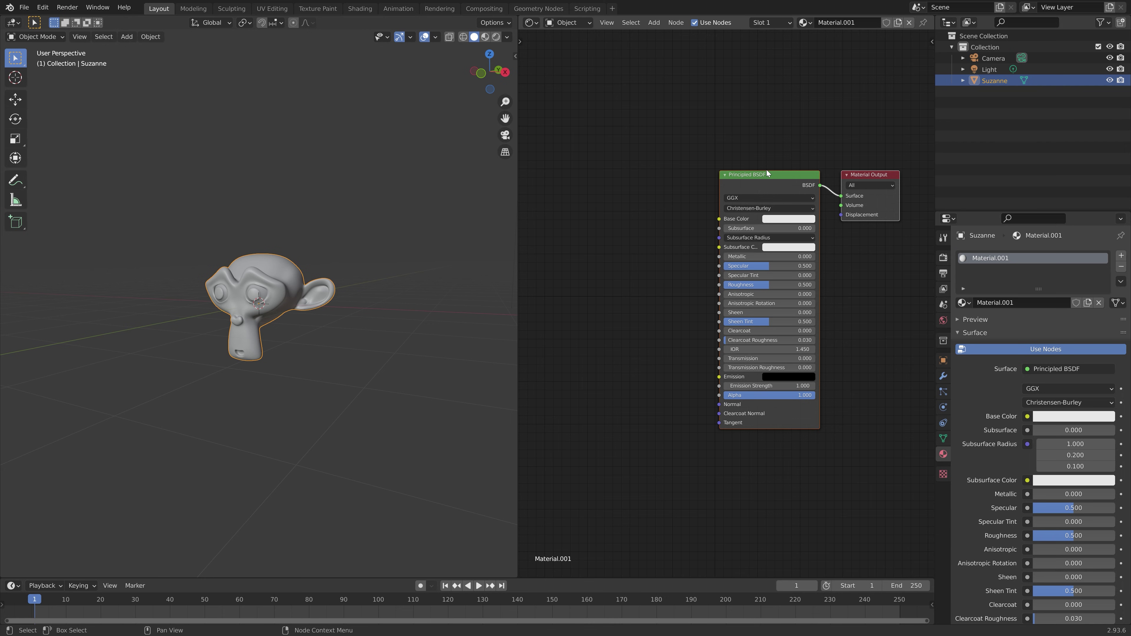
left_click(760, 176)
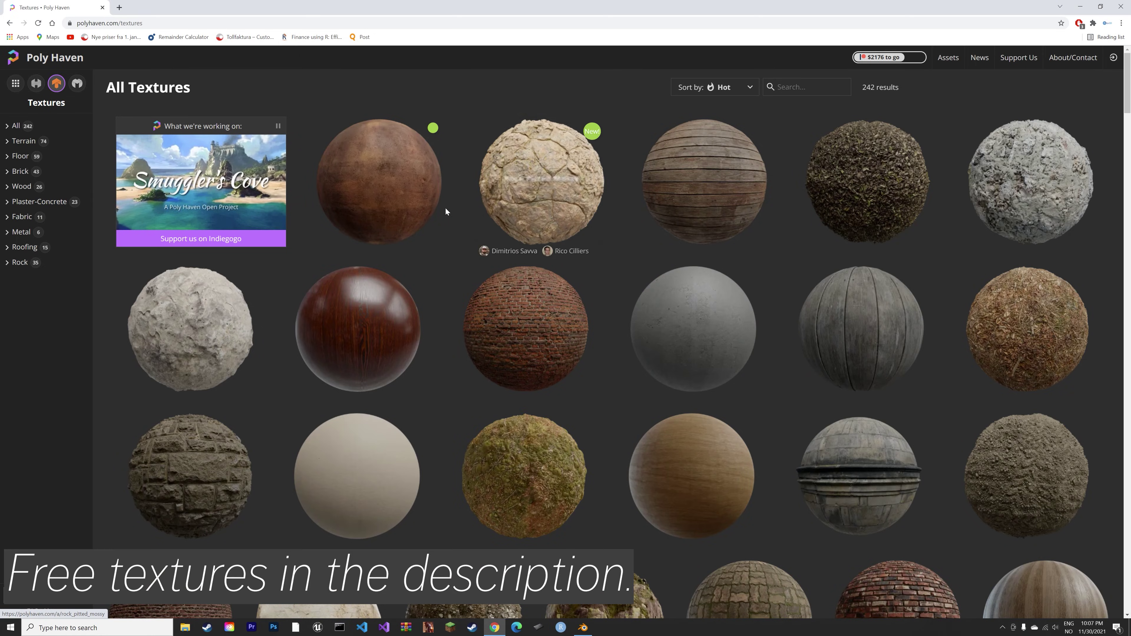
left_click(364, 319)
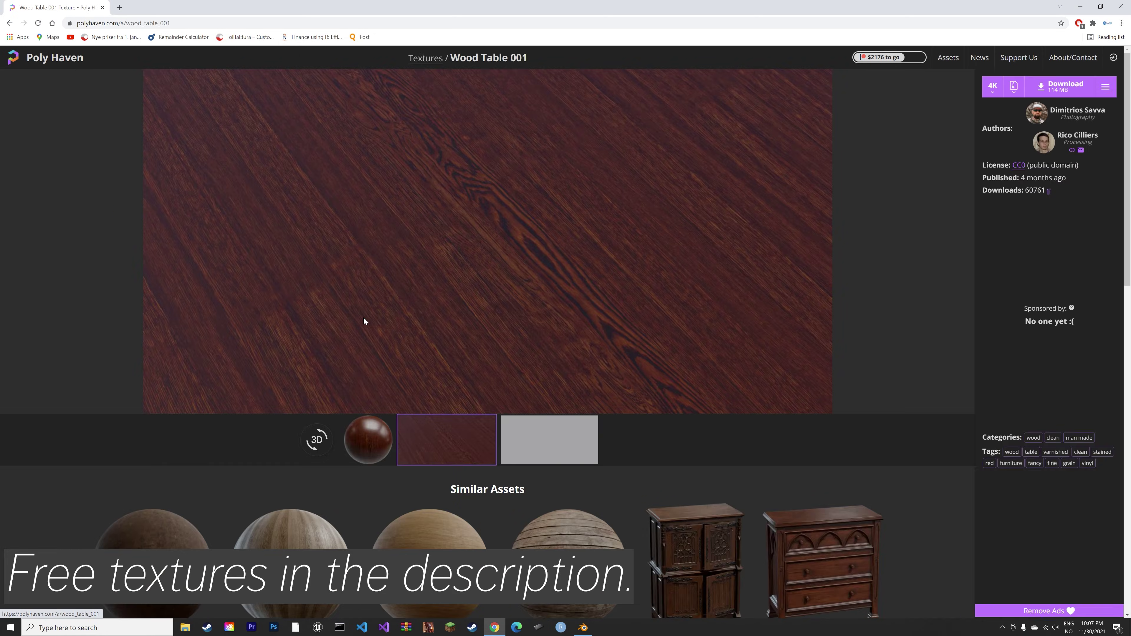
left_click(1056, 88)
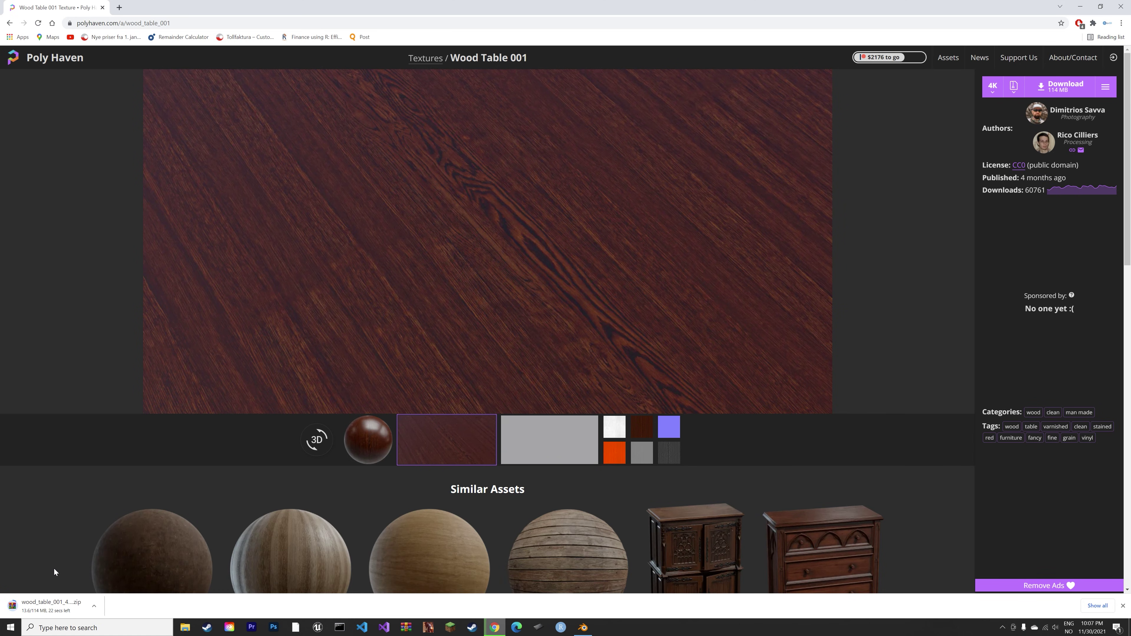
left_click(96, 605)
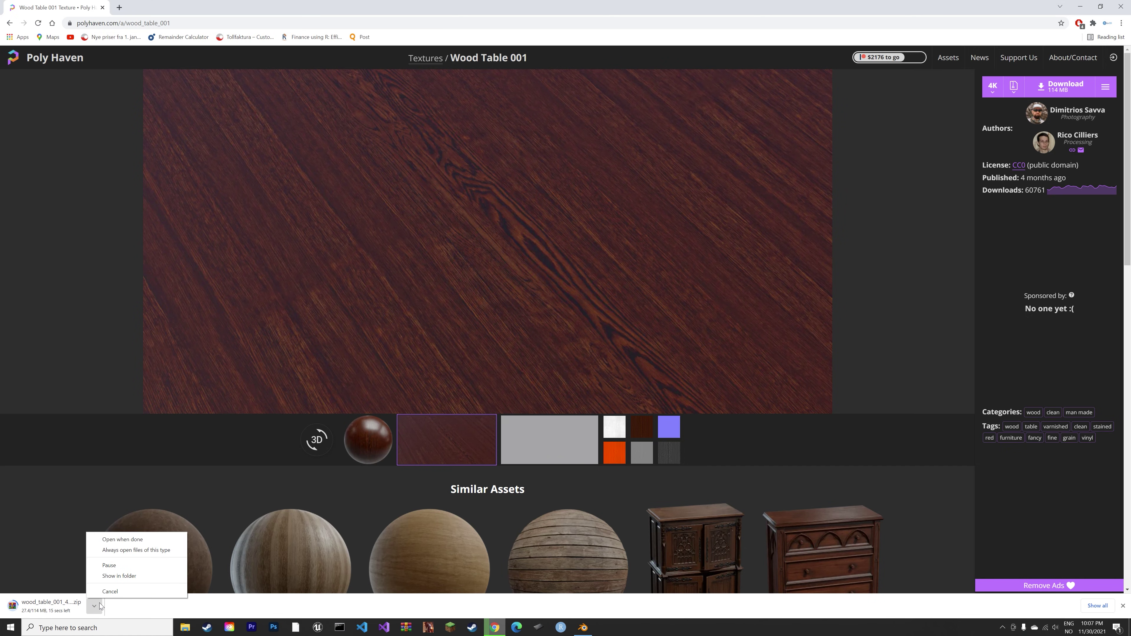
left_click(109, 591)
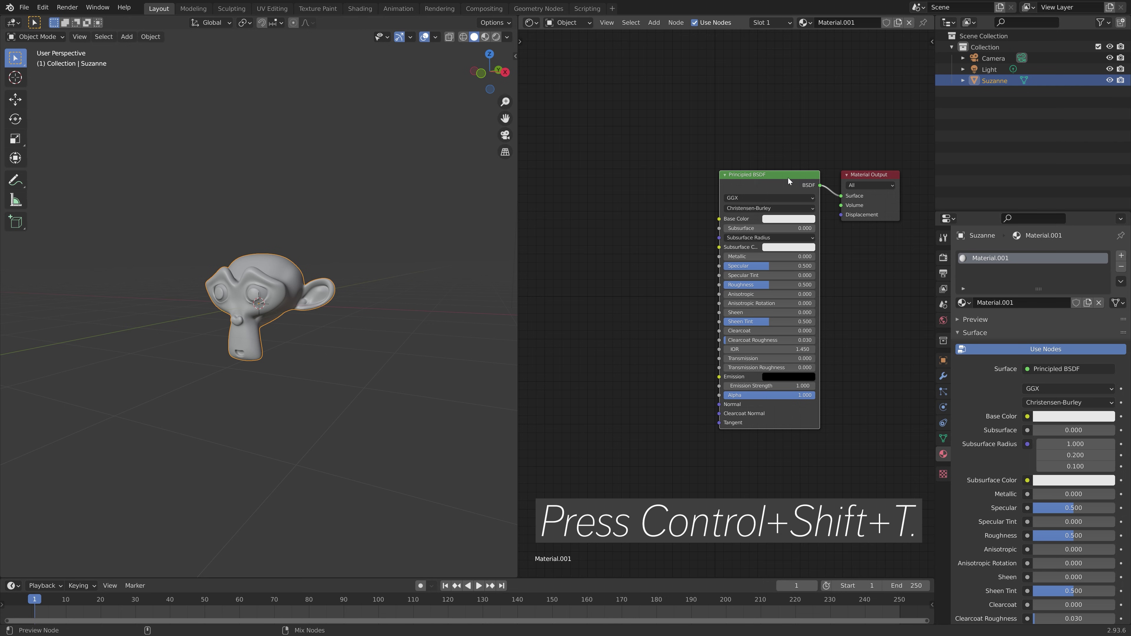
Run Node Wrangler's Principled Texture Setup with all the image files in the textures folder of Downloads\wood_table_001_4k
key("ctrl+shift+t")
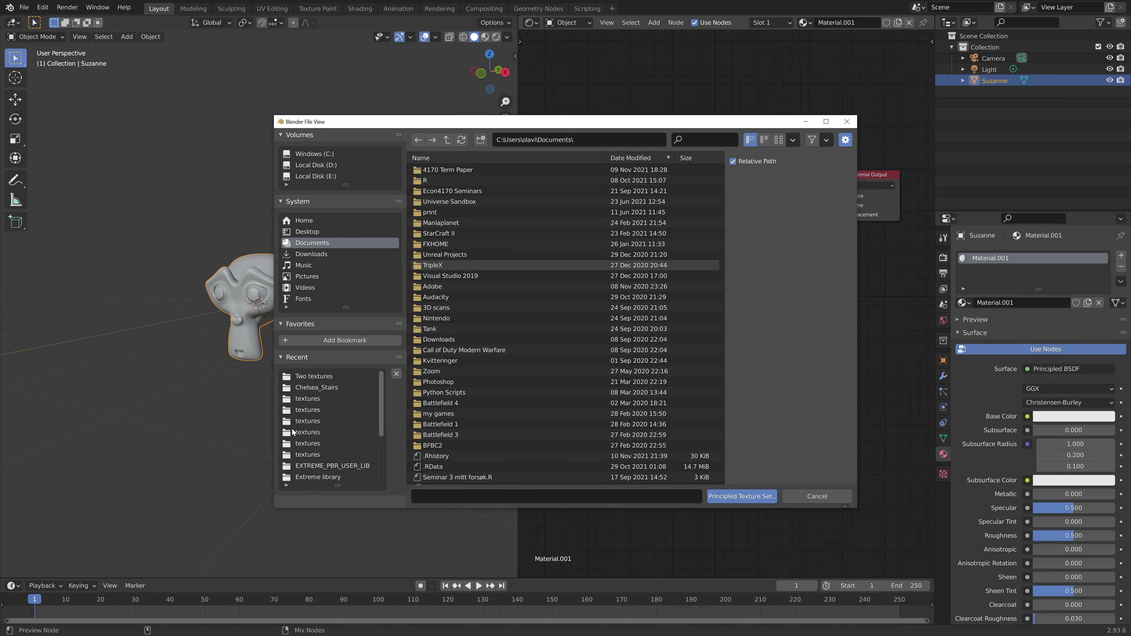
left_click(316, 253)
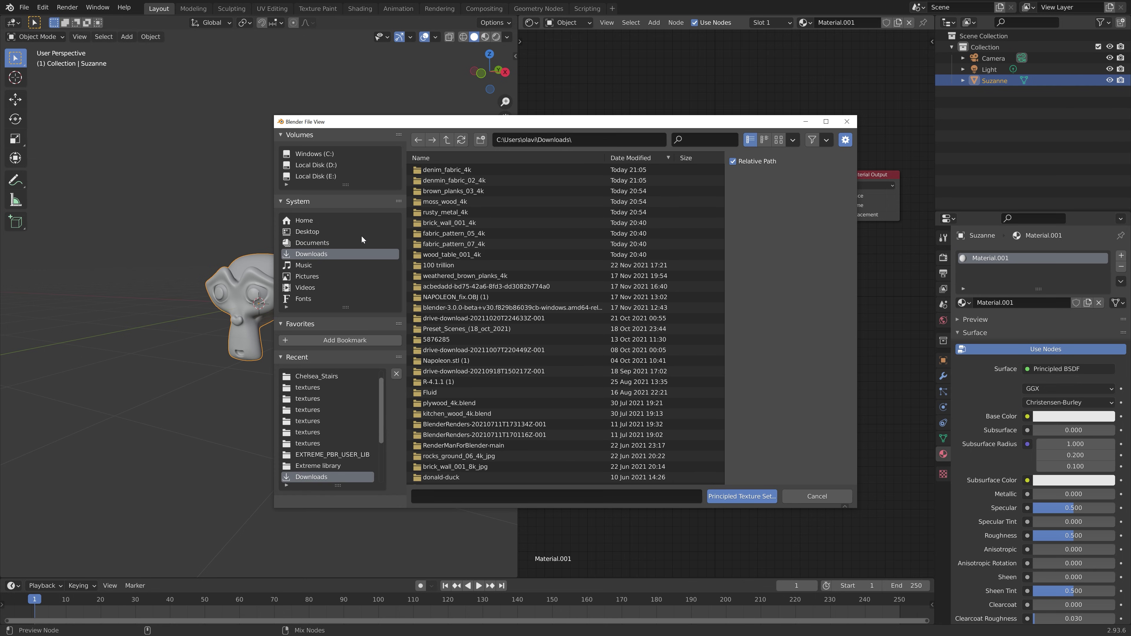
left_click(444, 257)
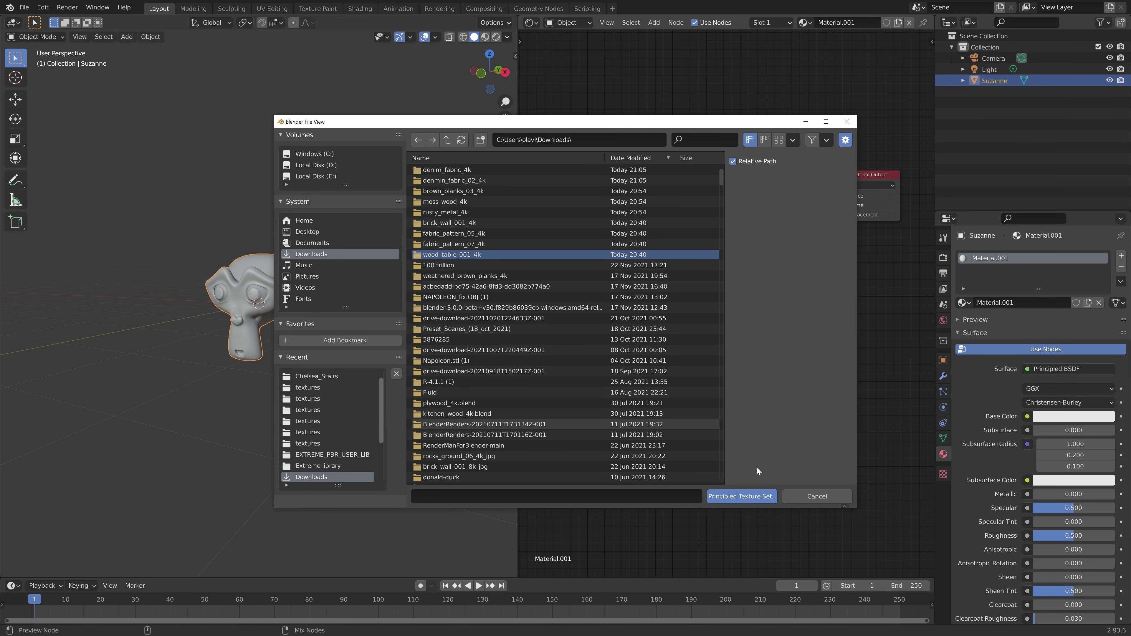
left_click(751, 501)
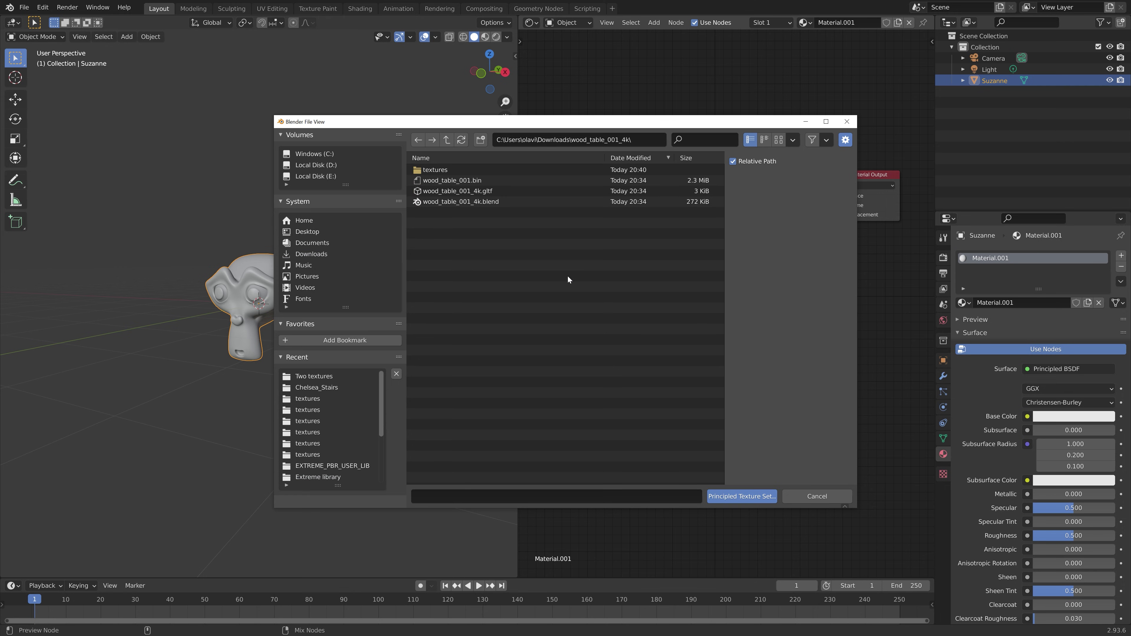
double_click(477, 169)
left_click_drag(509, 198, 509, 166)
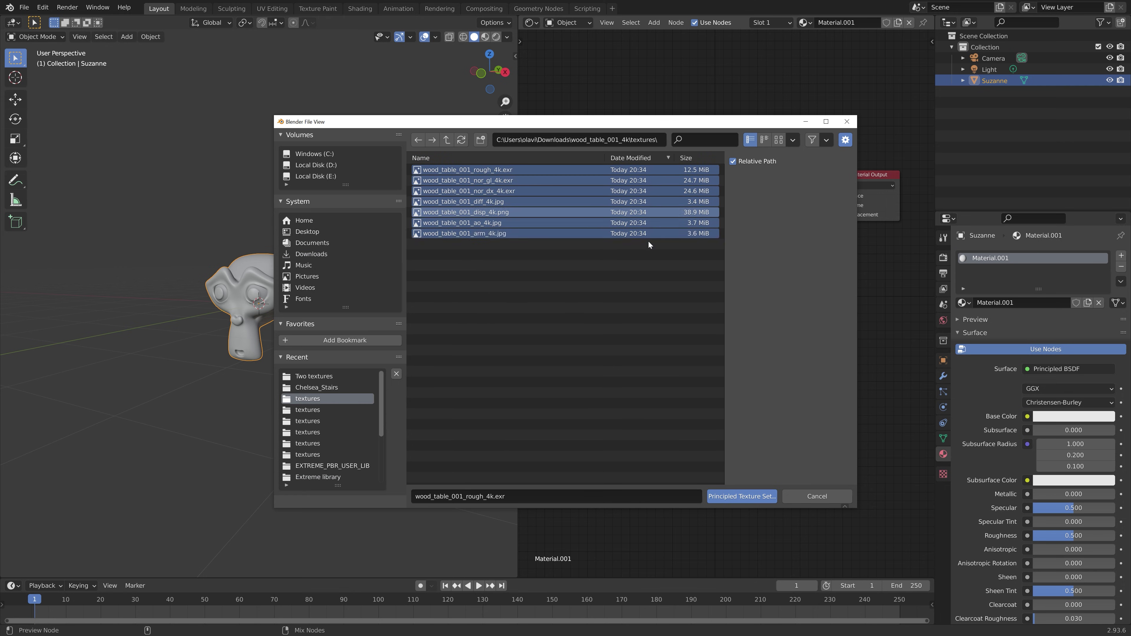
left_click(760, 491)
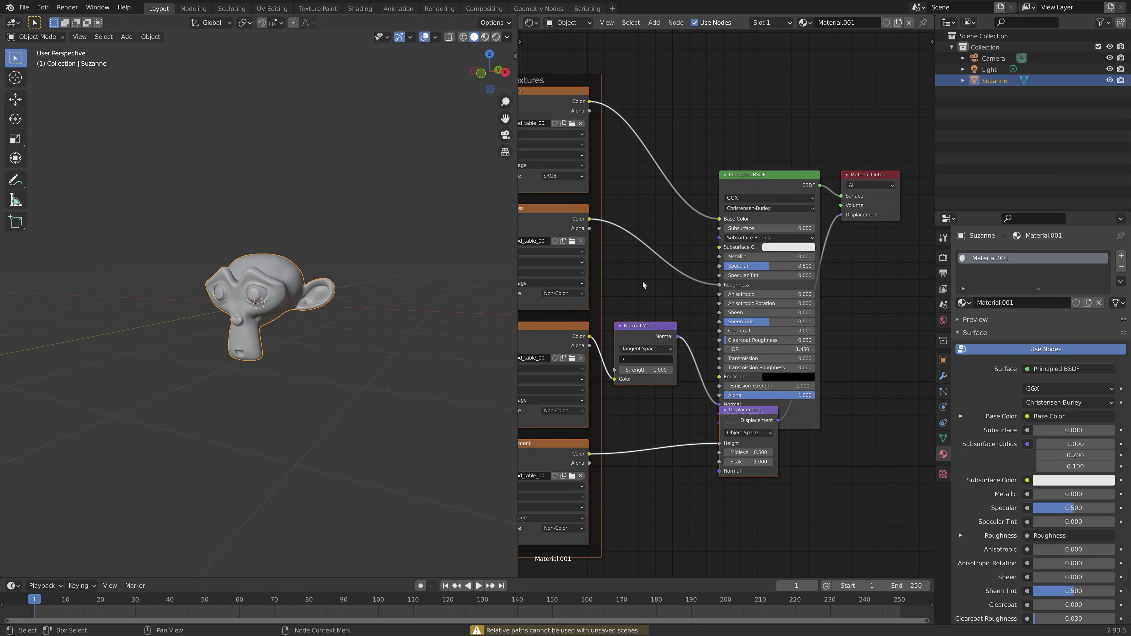
Switch the 3D viewport to Rendered shading to preview the wood material on the monkey head
scroll(642, 280, "down", 4)
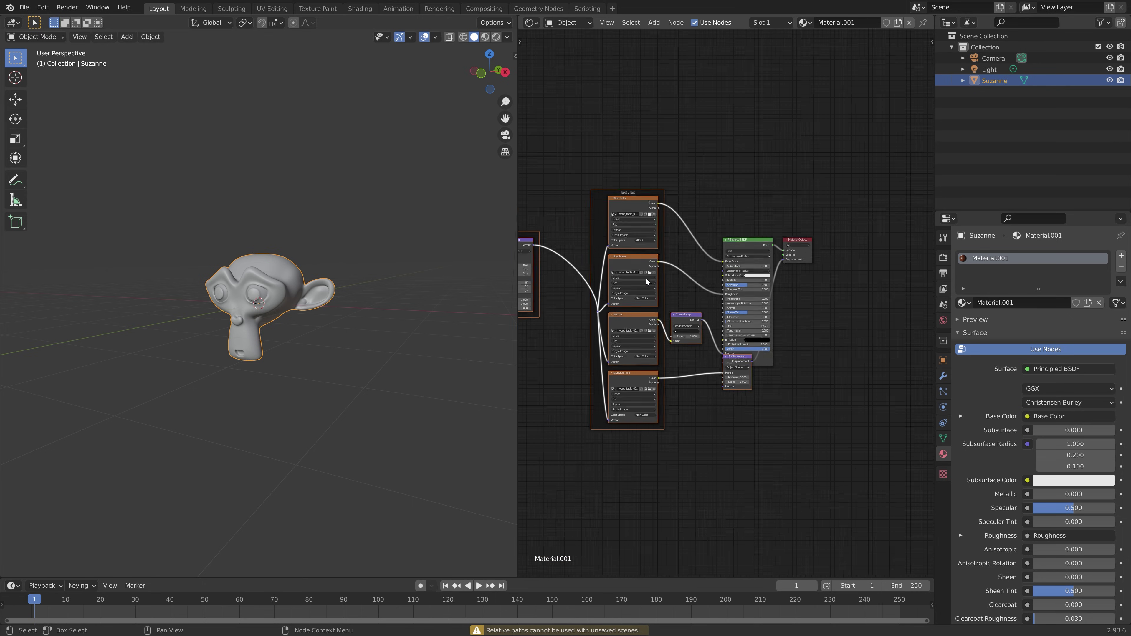
middle_click_drag(565, 333, 654, 333)
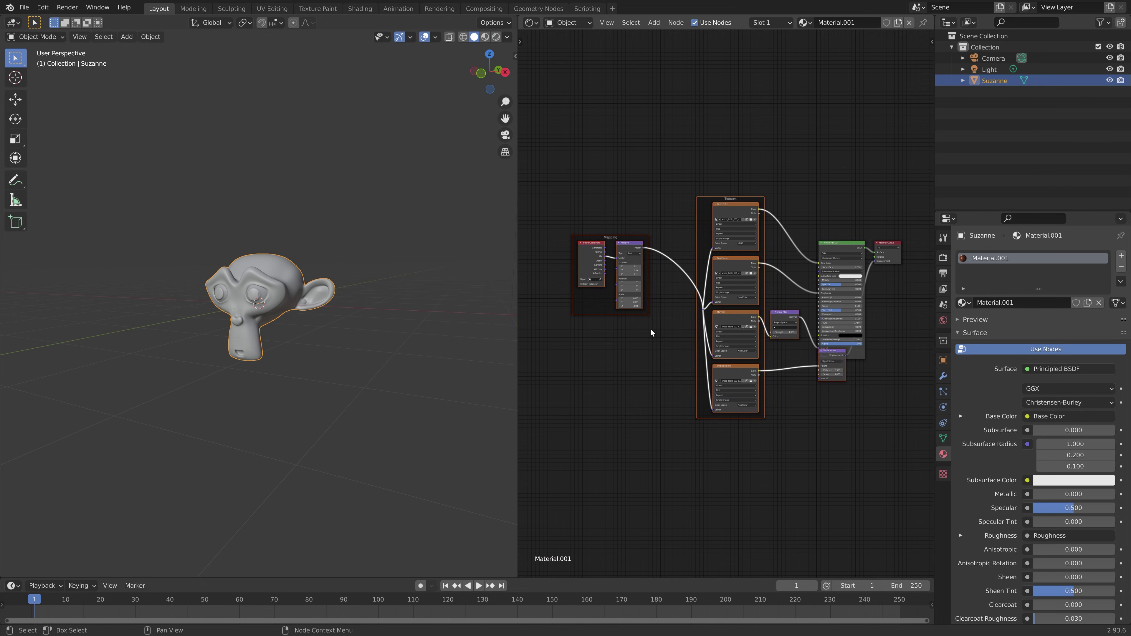
scroll(651, 332, "up", 1)
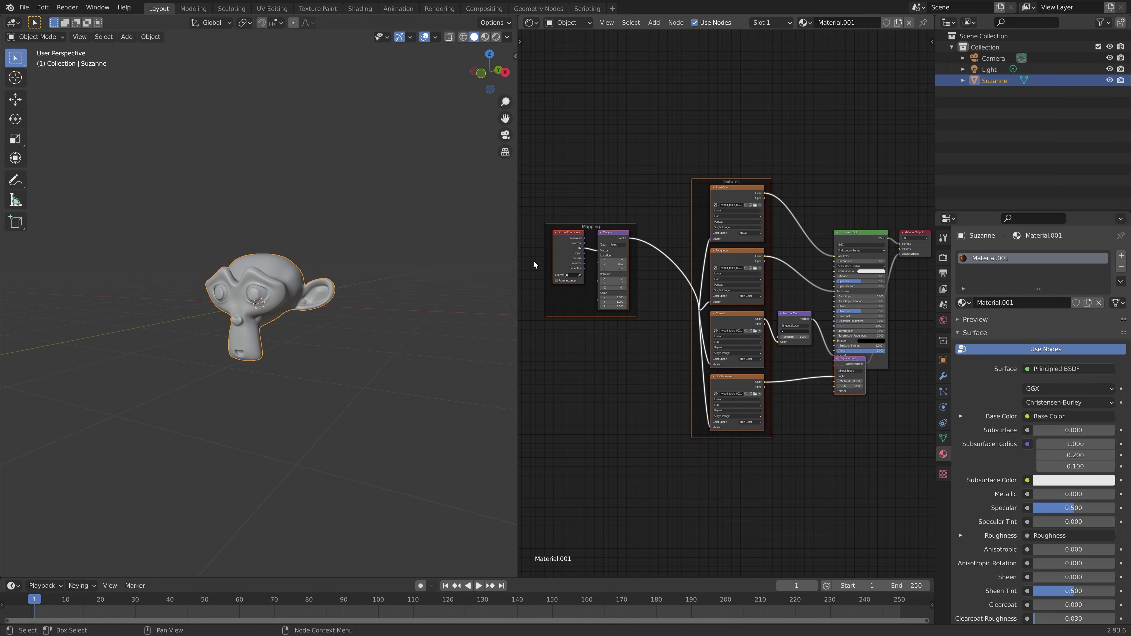
left_click(497, 36)
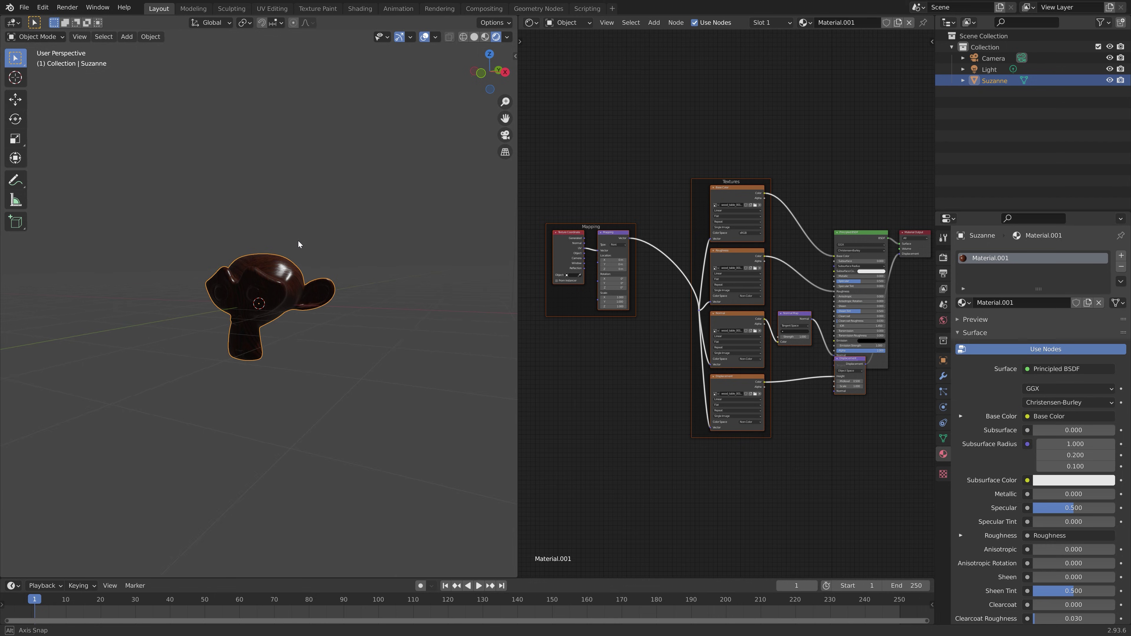
middle_click_drag(297, 241, 319, 233)
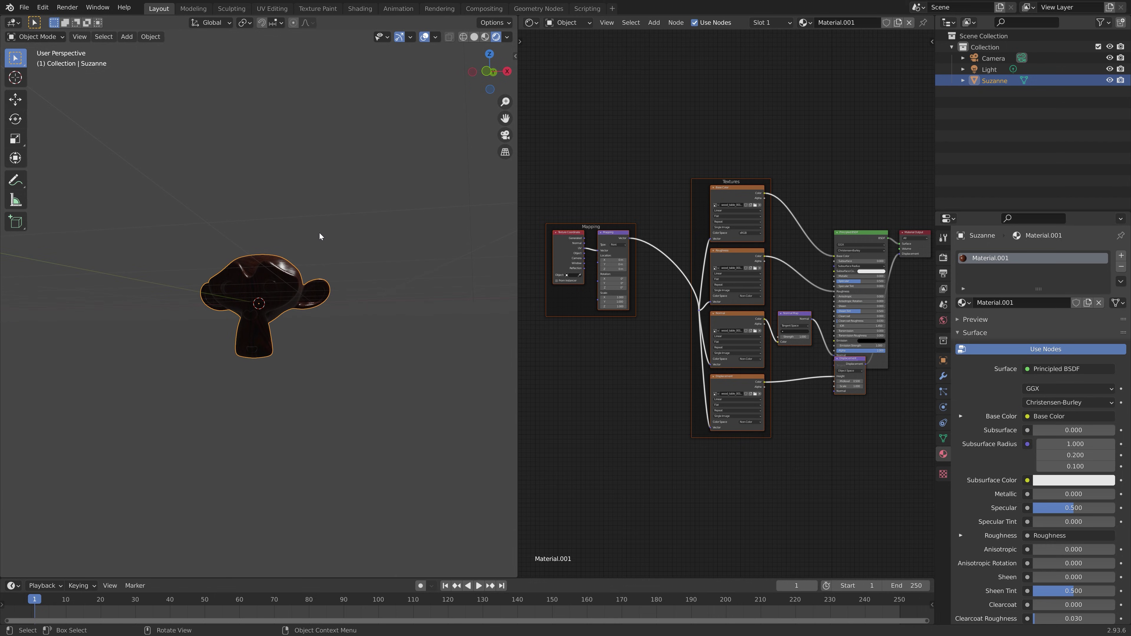
Change the scene light to a Sun with a strength of 5
left_click(989, 70)
left_click(1019, 302)
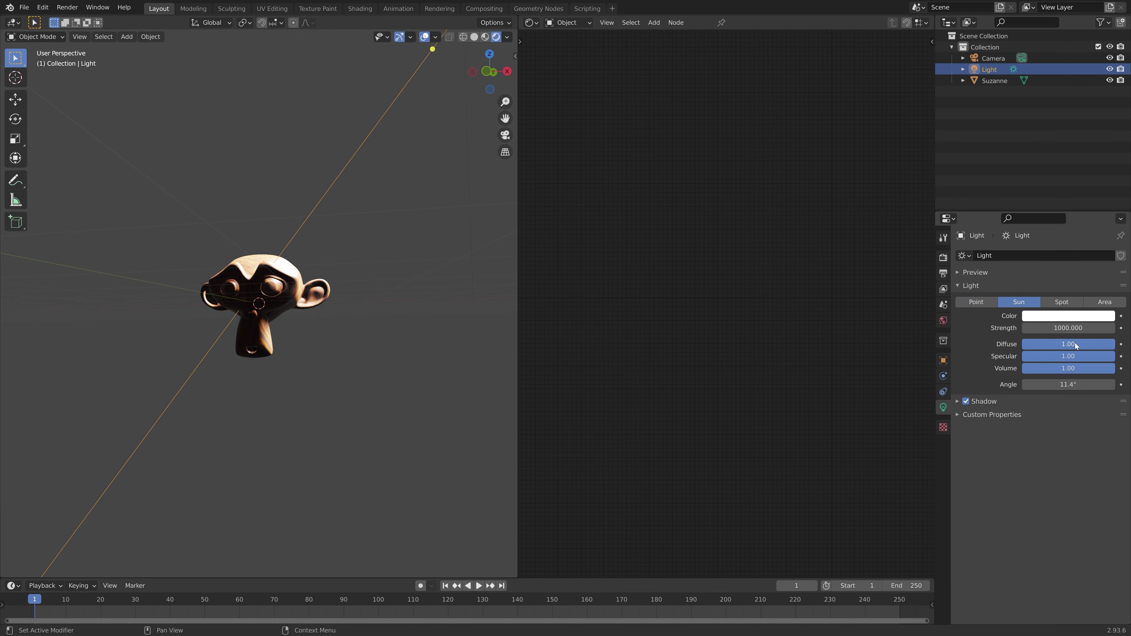
left_click(1076, 327)
type("5")
key("Return")
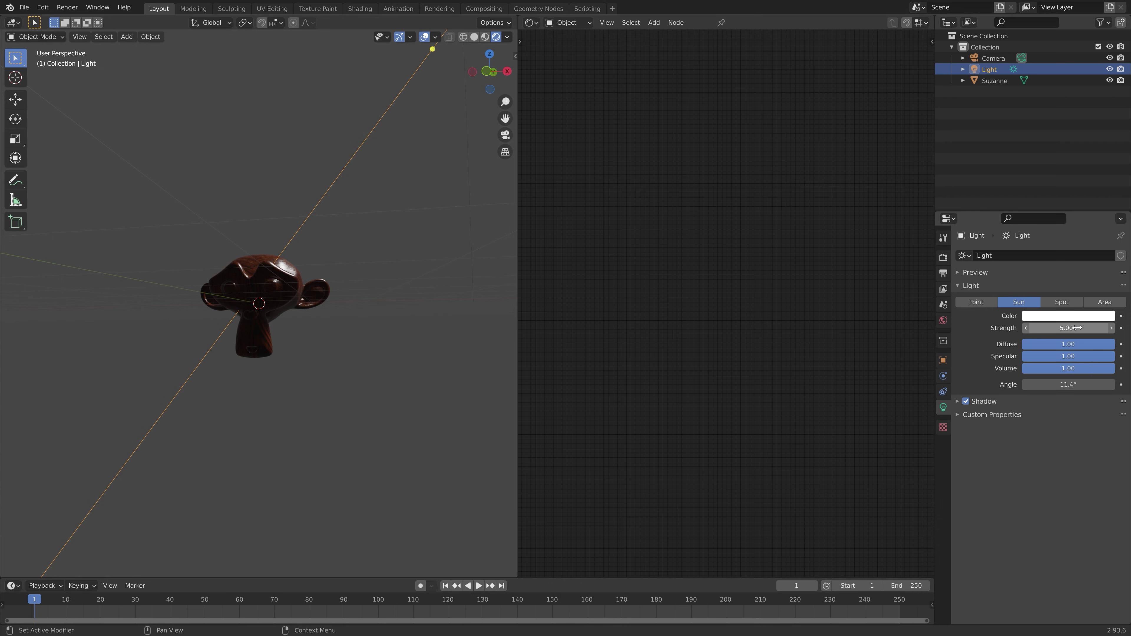
Rotate the sun light freely so it shines on the front of the monkey's face
key("r")
key("r")
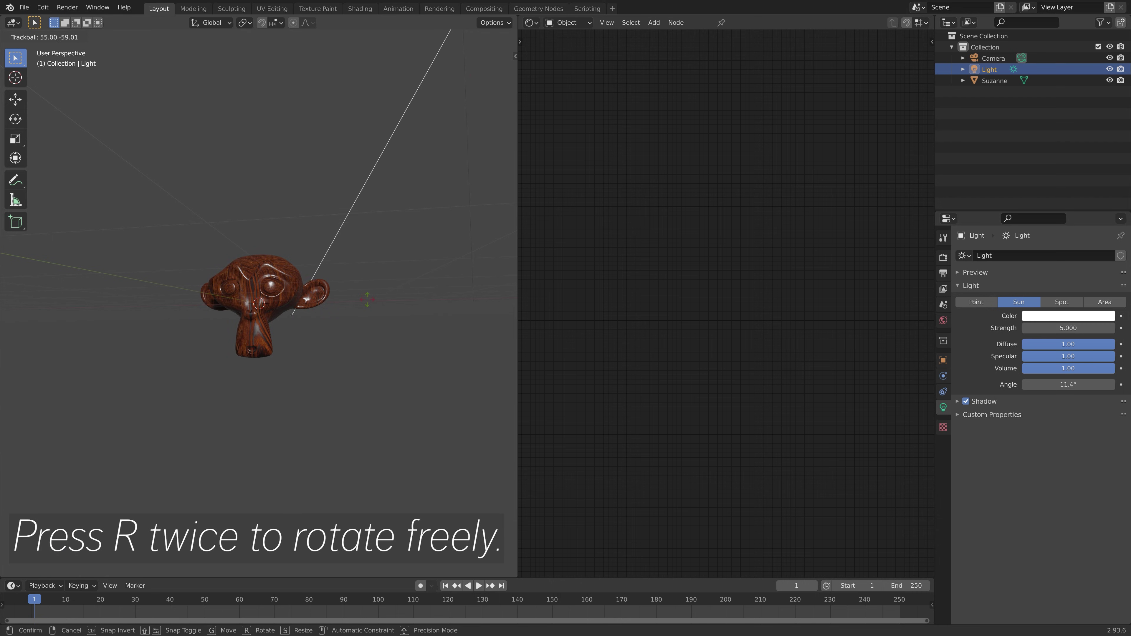
left_click(284, 313)
scroll(283, 313, "up", 7)
mouse_move(310, 323)
middle_mouse_down()
mouse_move(272, 320)
mouse_move(290, 318)
middle_mouse_up()
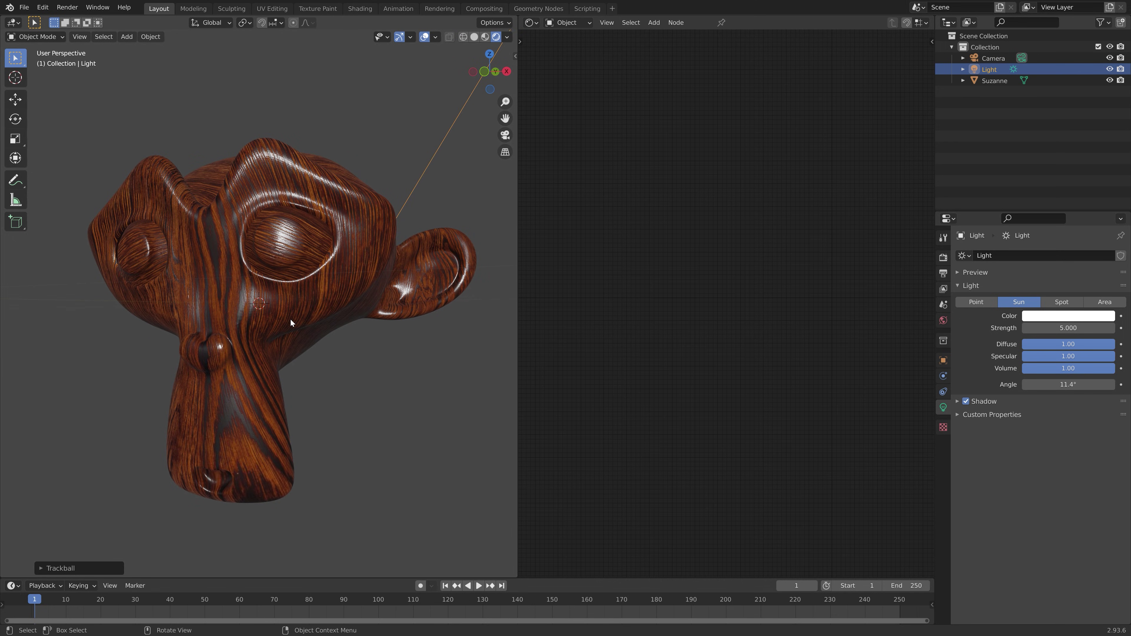
Show the monkey head from the front in wireframe and add a second material slot to it with a new material
key("KP_1")
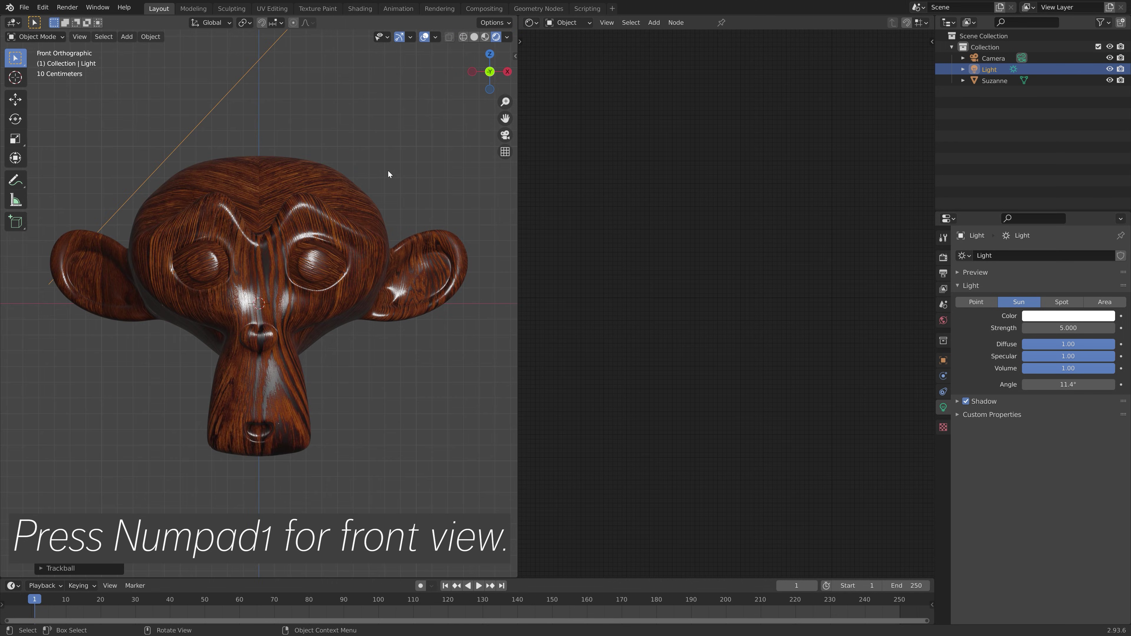
left_click(461, 38)
left_click(291, 220)
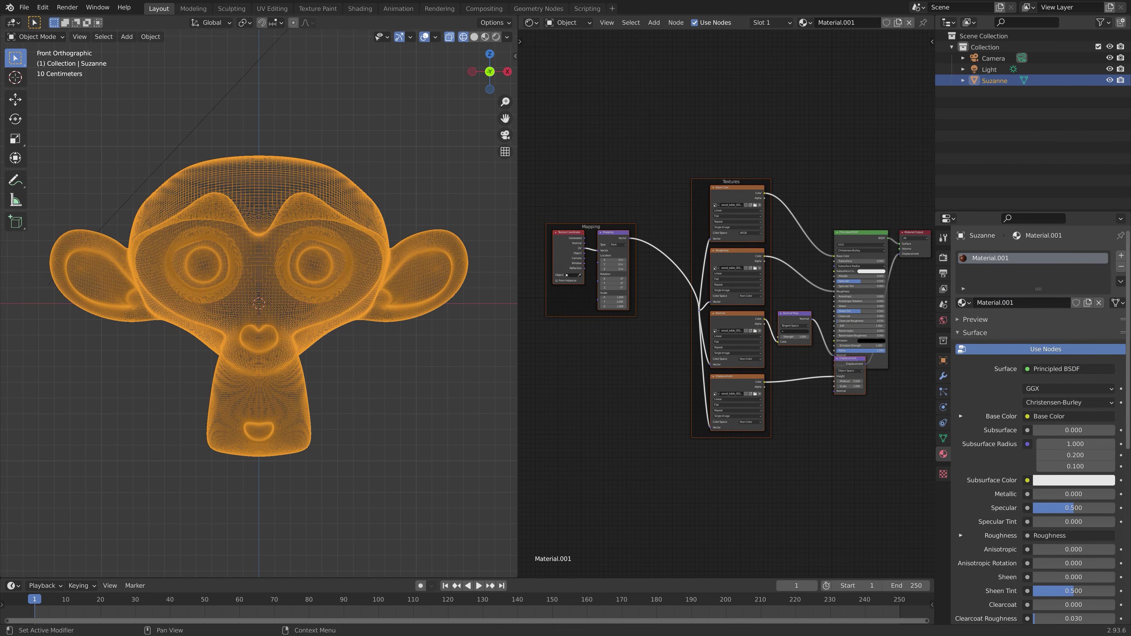
left_click(1120, 255)
left_click(1026, 325)
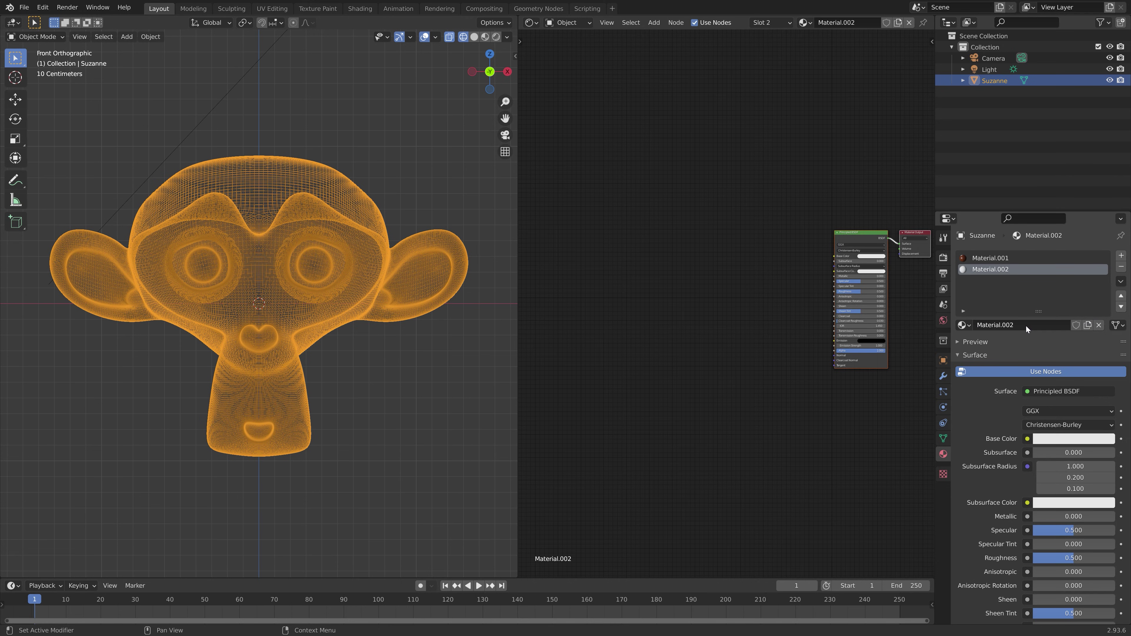
In Edit Mode, select all faces on the monkey's +X half, through the mesh, and assign Material.002 to them
key("Tab")
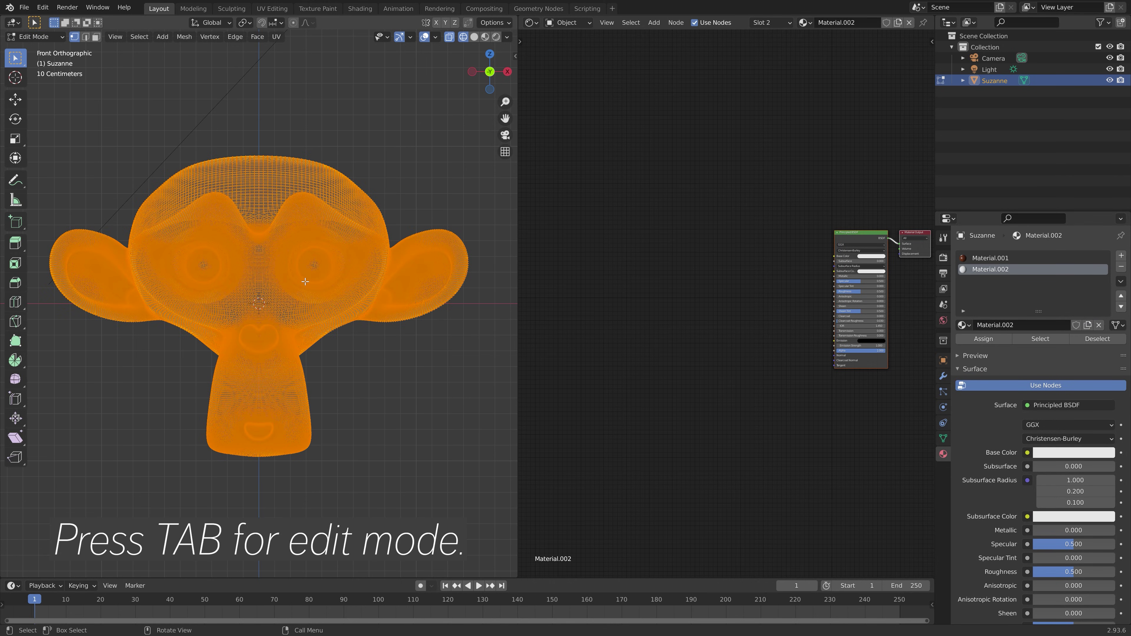
key("alt+a")
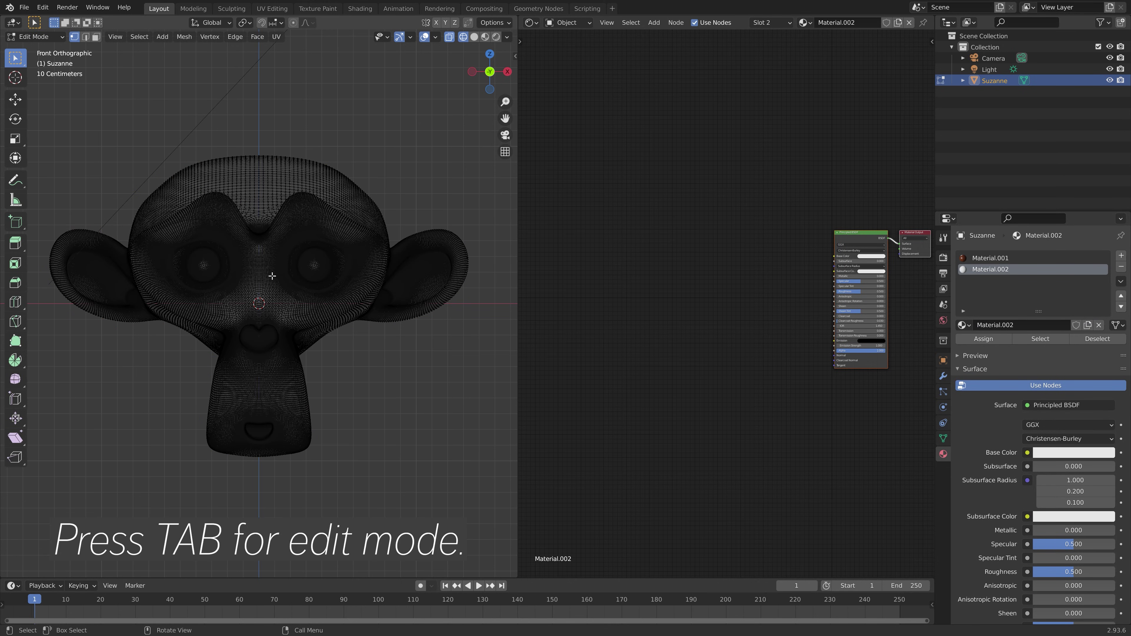
left_click(96, 37)
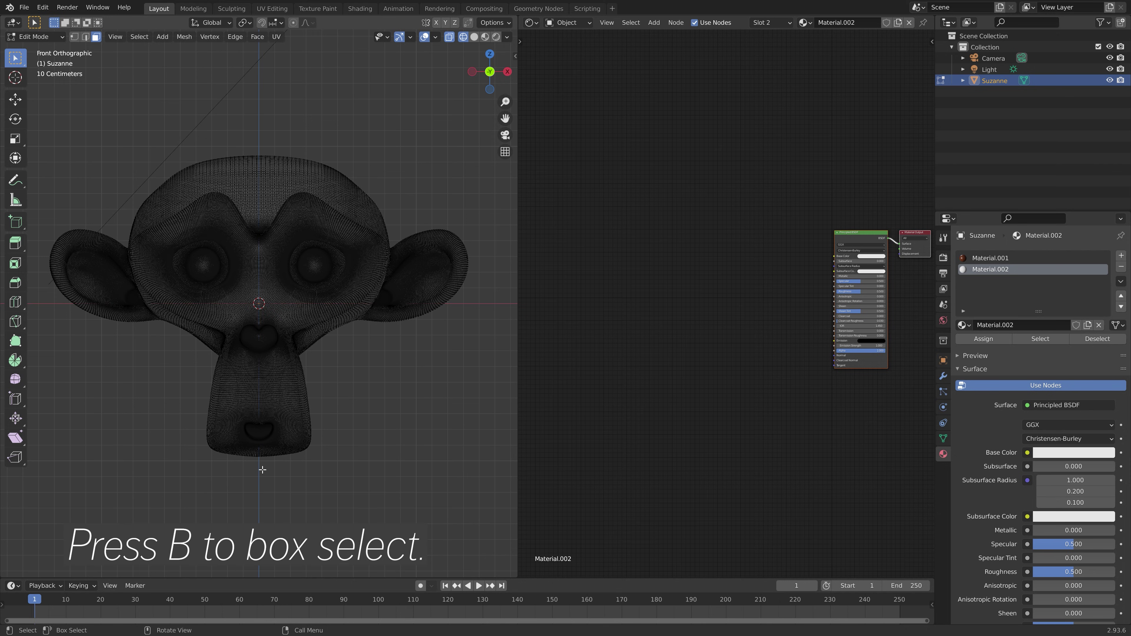
left_click_drag(258, 467, 568, 100)
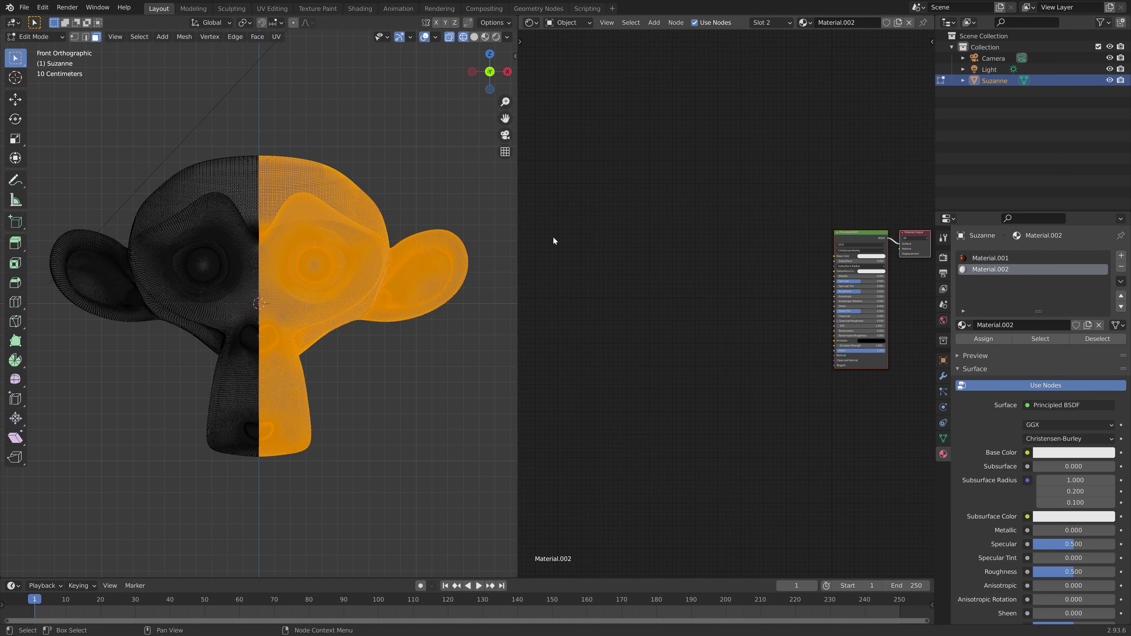
left_click(980, 339)
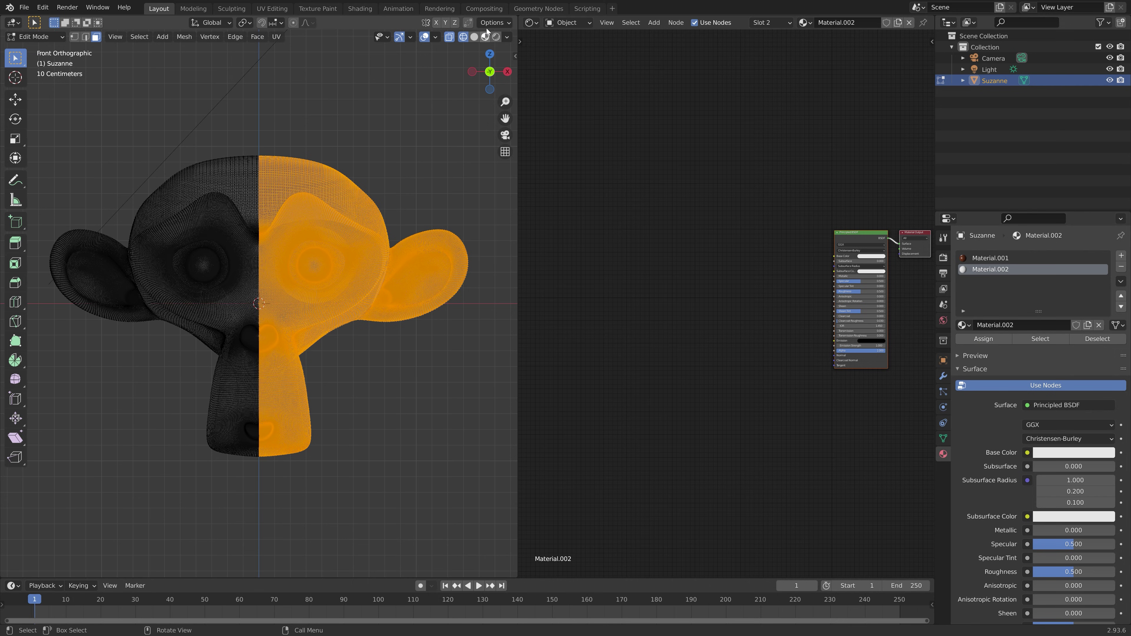
Preview the two-material monkey head in Rendered shading and return to Object Mode
left_click(496, 38)
mouse_move(312, 179)
middle_mouse_down()
mouse_move(277, 188)
mouse_move(341, 208)
mouse_move(293, 200)
mouse_move(322, 210)
middle_mouse_up()
key("Tab")
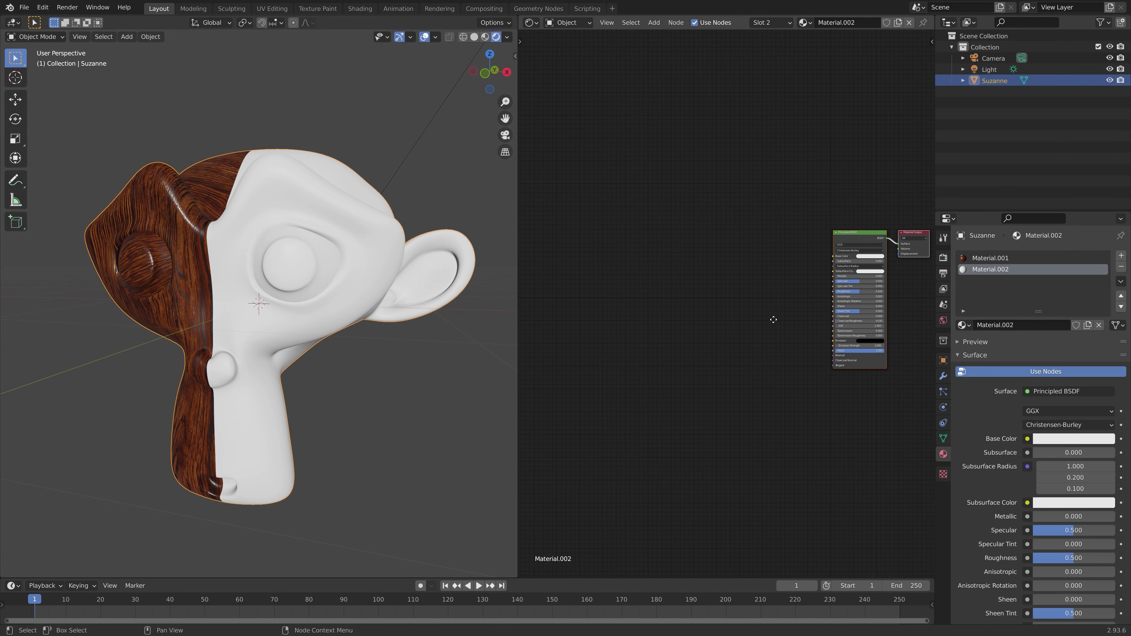
Build Material.002 from all the brown_planks_03_4k texture maps with the Principled Texture Setup on its Principled BSDF node
middle_click_drag(831, 238, 760, 239)
left_click(787, 238)
scroll(720, 303, "up", 3)
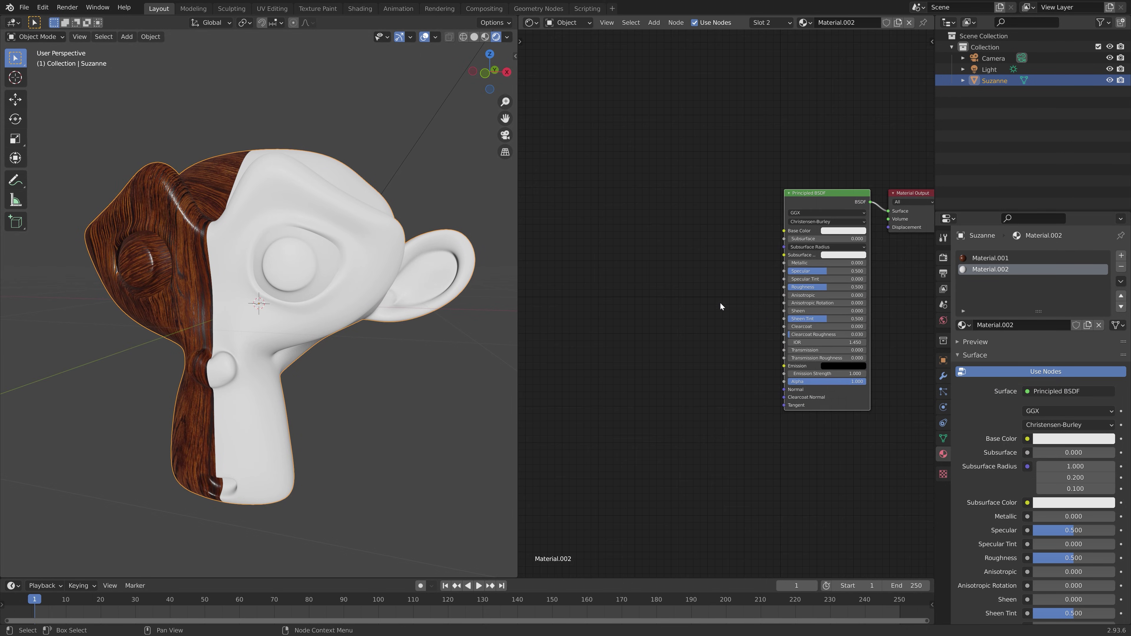
middle_click_drag(720, 302, 630, 334)
key("ctrl+shift+t")
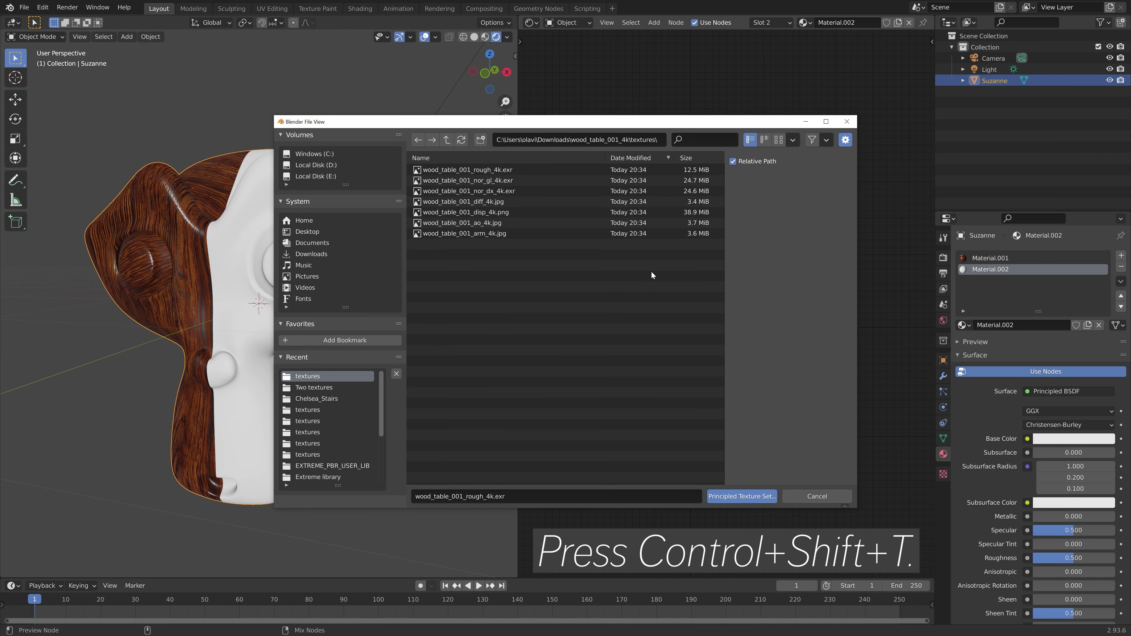
left_click(446, 140)
left_click(446, 140)
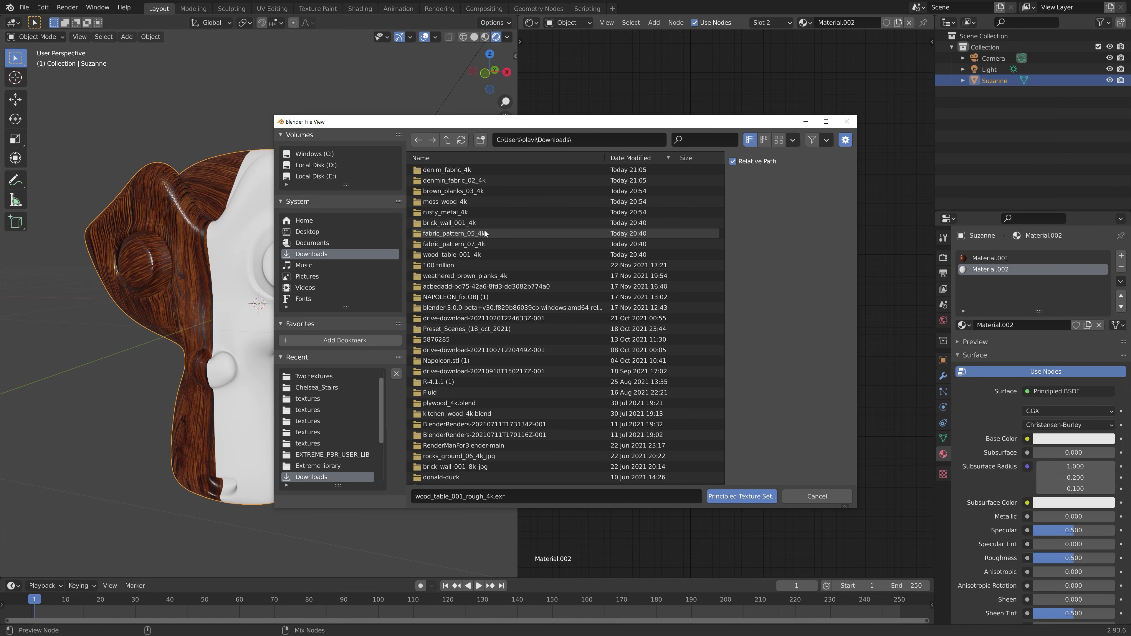
double_click(483, 192)
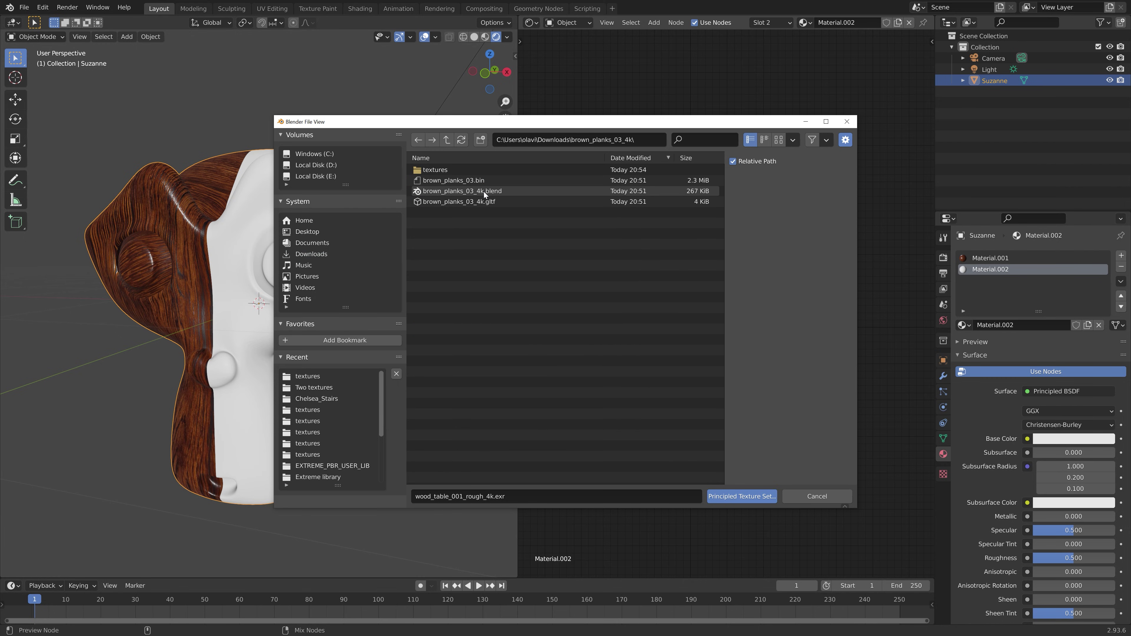
double_click(455, 169)
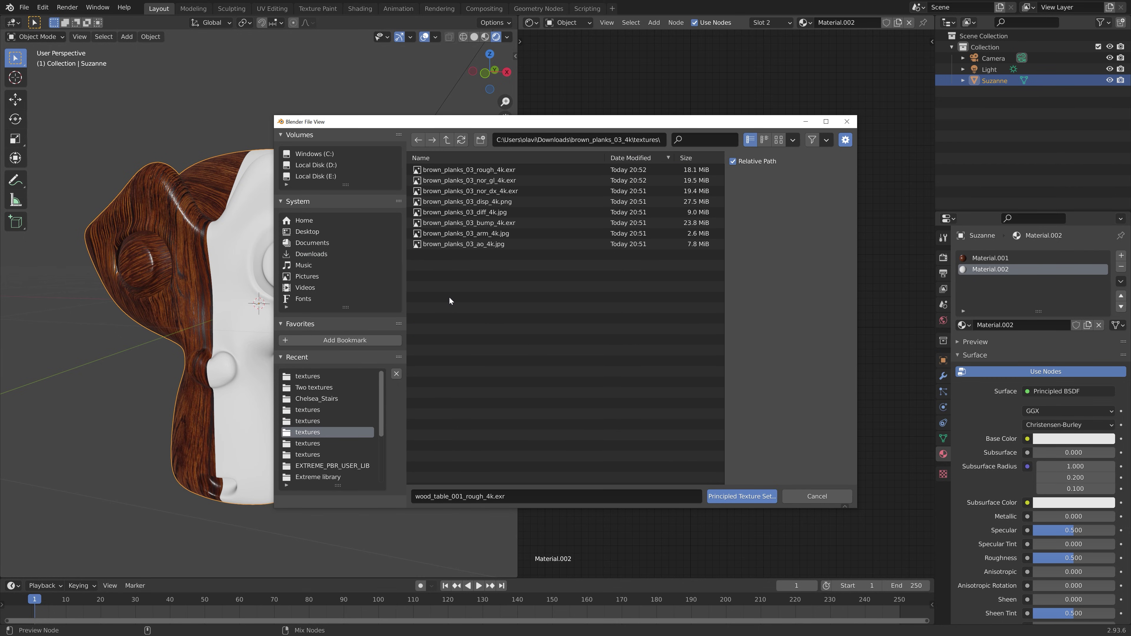
left_click_drag(448, 296, 536, 150)
left_click(735, 499)
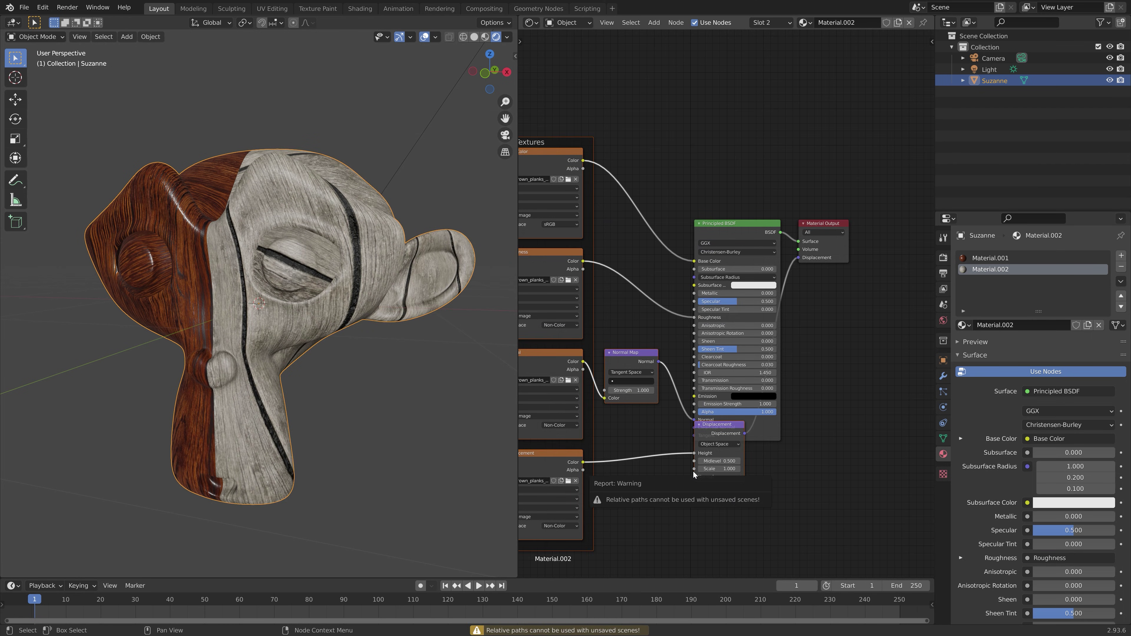
Replace the Shader Editor with the UV Editor and show the plank half's whole UV layout in Edit Mode
middle_click_drag(319, 369, 353, 356)
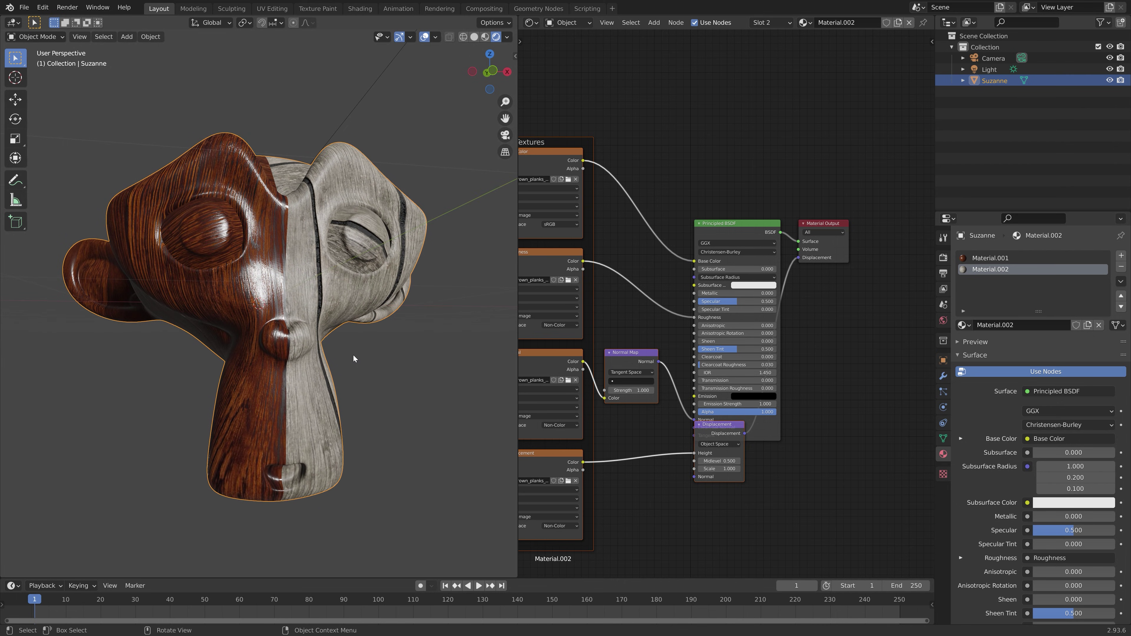
left_click(532, 24)
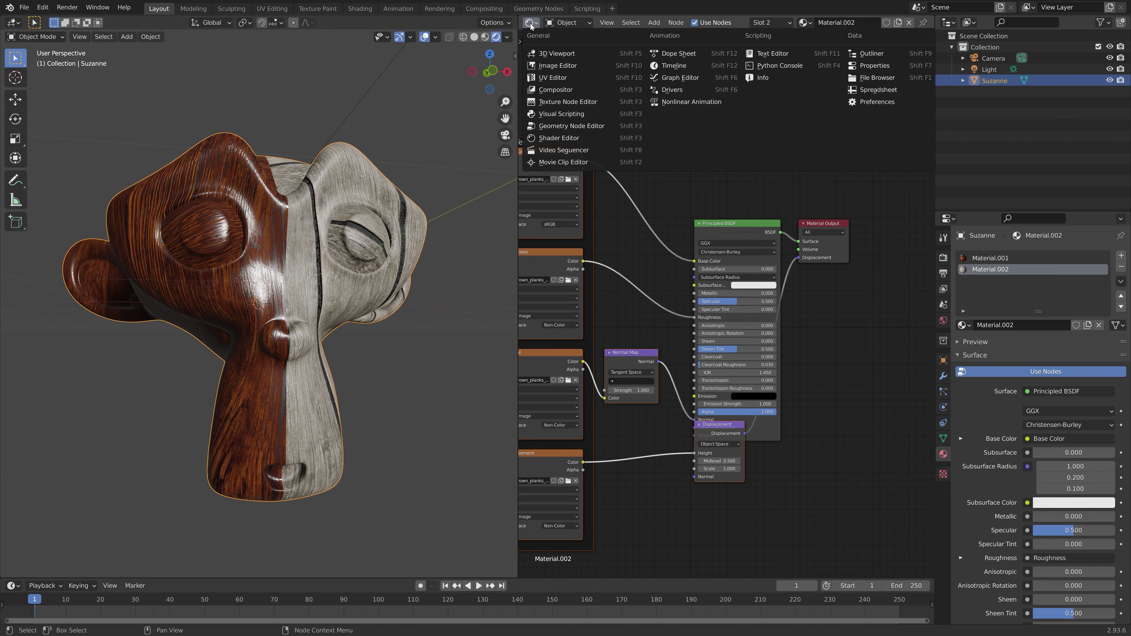
left_click(586, 80)
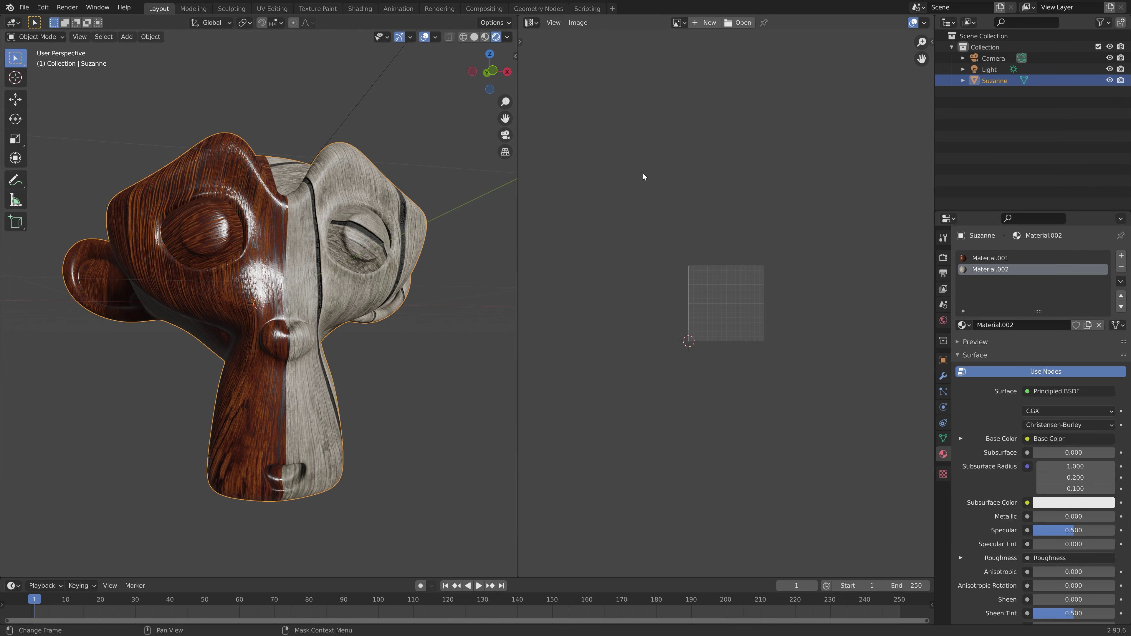
key("Tab")
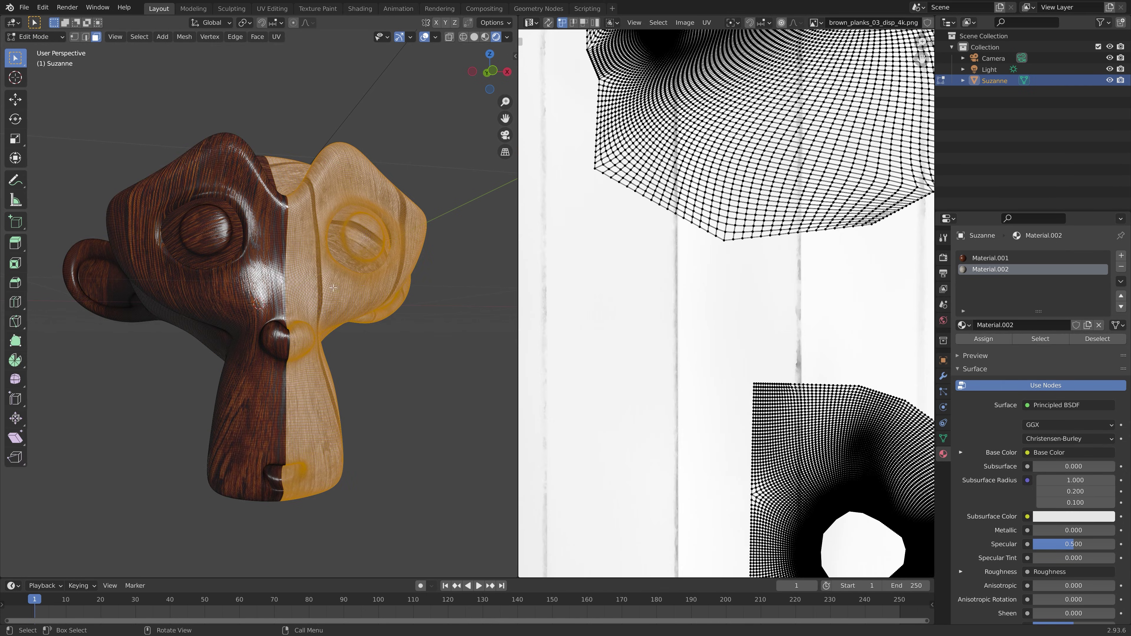
key("Home")
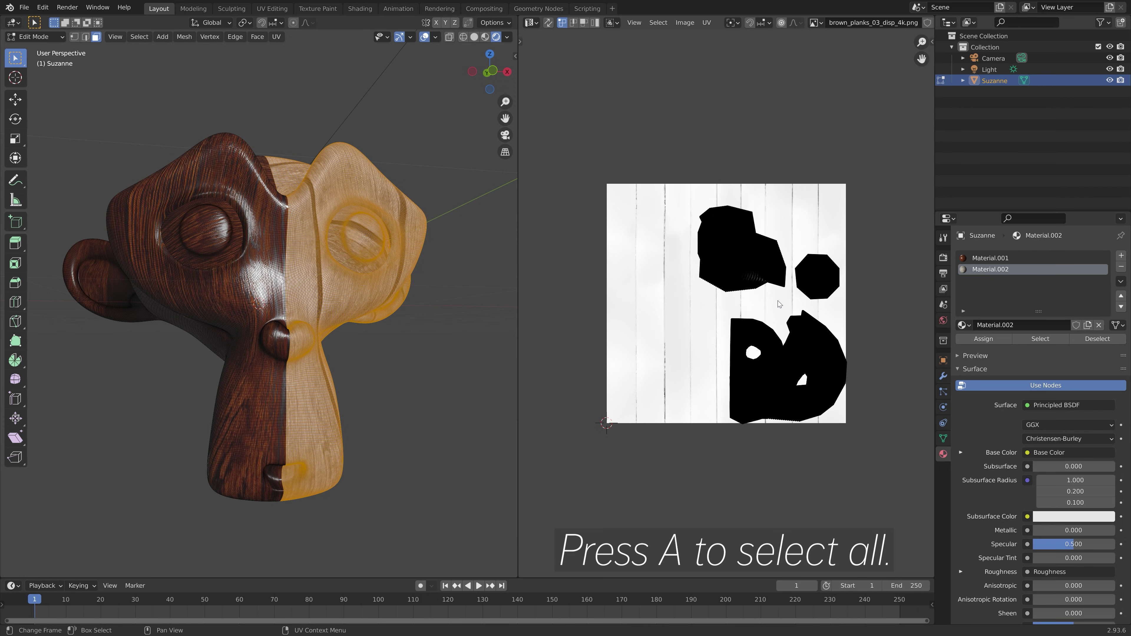
Try moving and scaling all UV islands of the plank half over the brown planks texture
key("a")
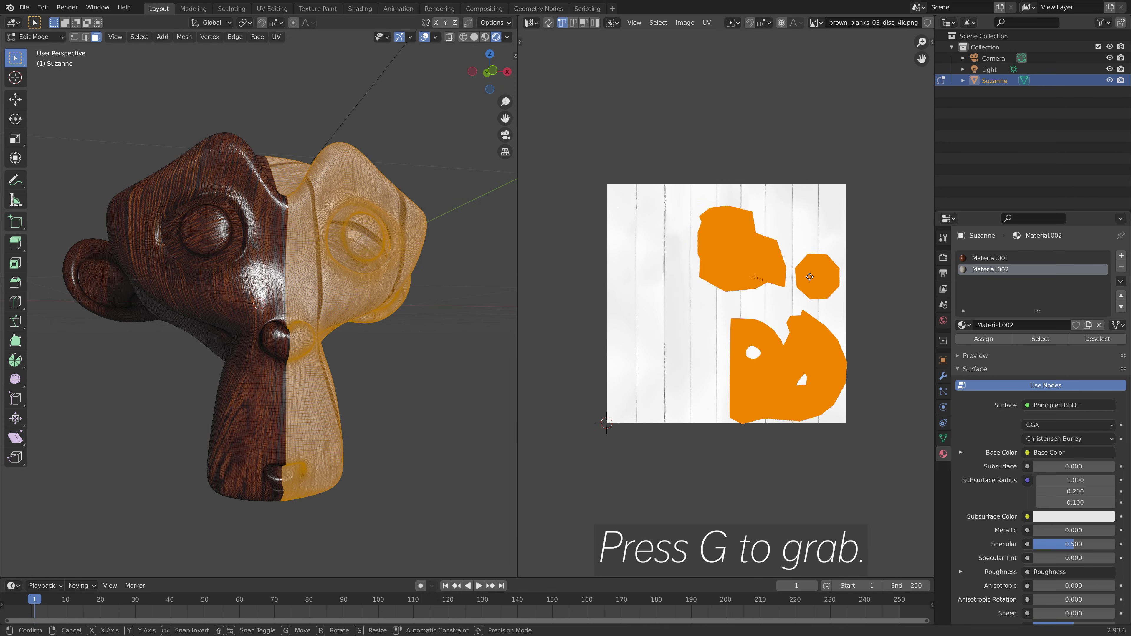
key("g")
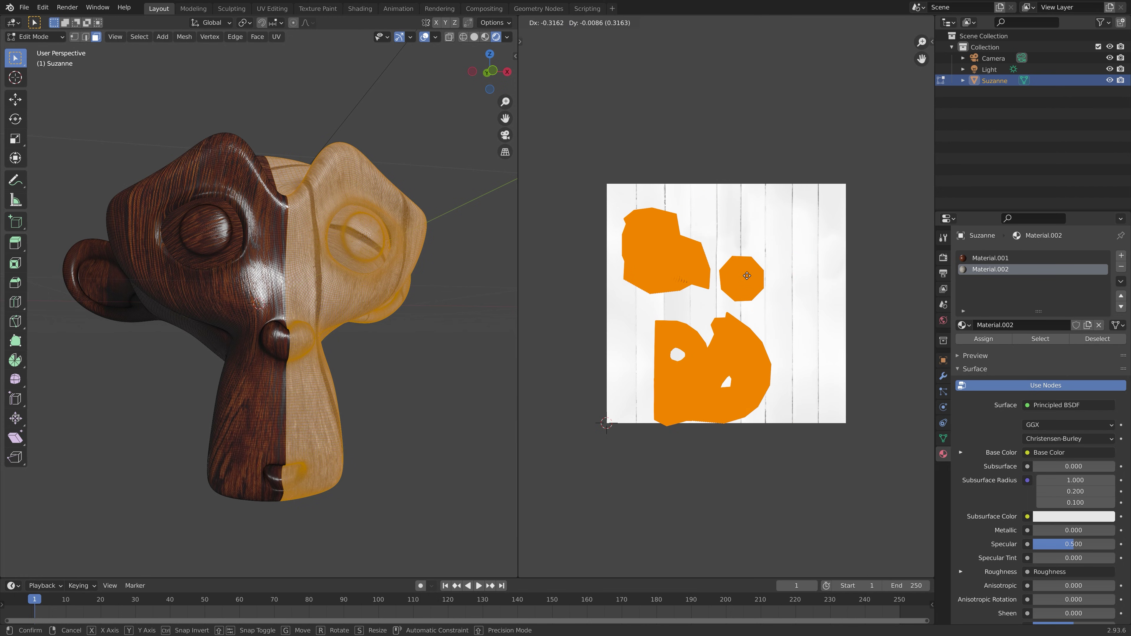
left_click(785, 270)
key("s")
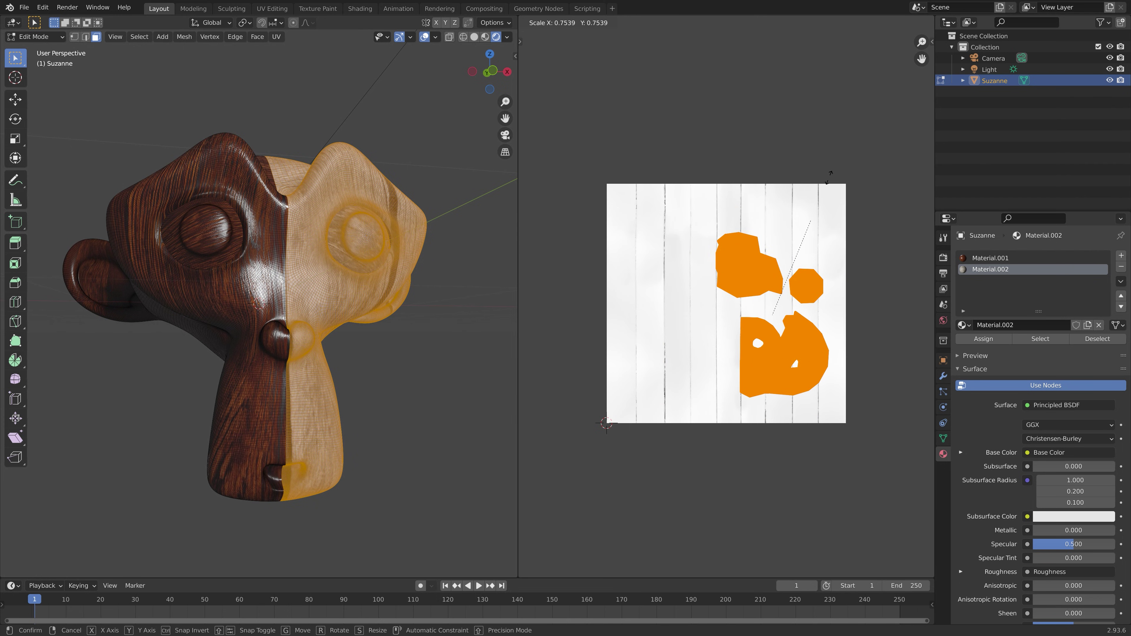
right_click(835, 158)
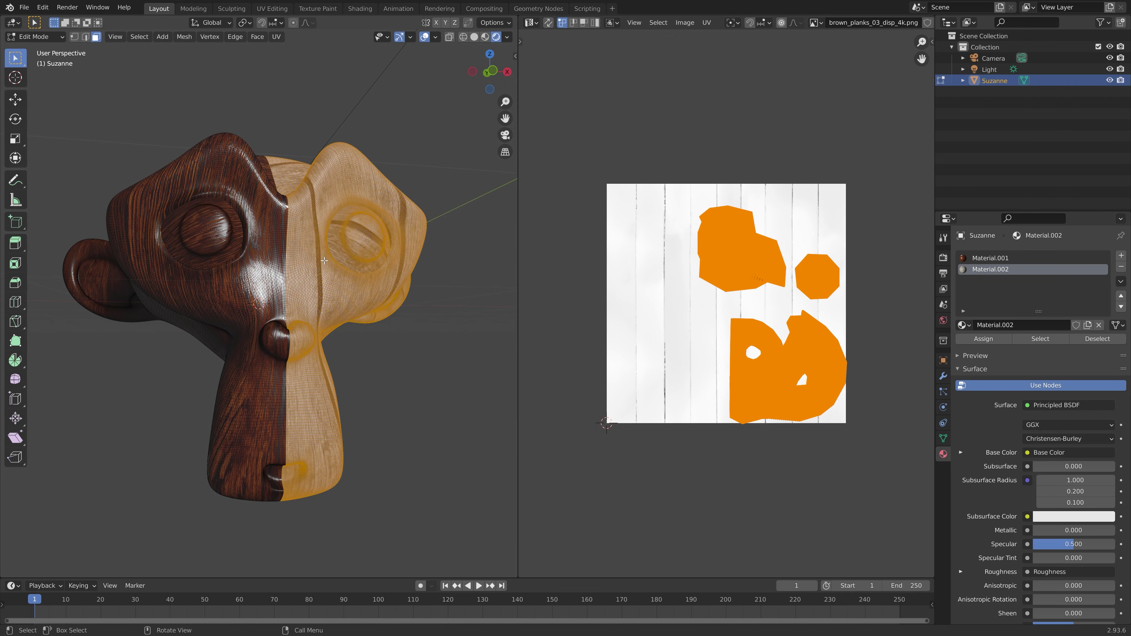
Invert the face selection to the dark wood half, with all its UVs selected and the viewport overlays hidden
key("ctrl+i")
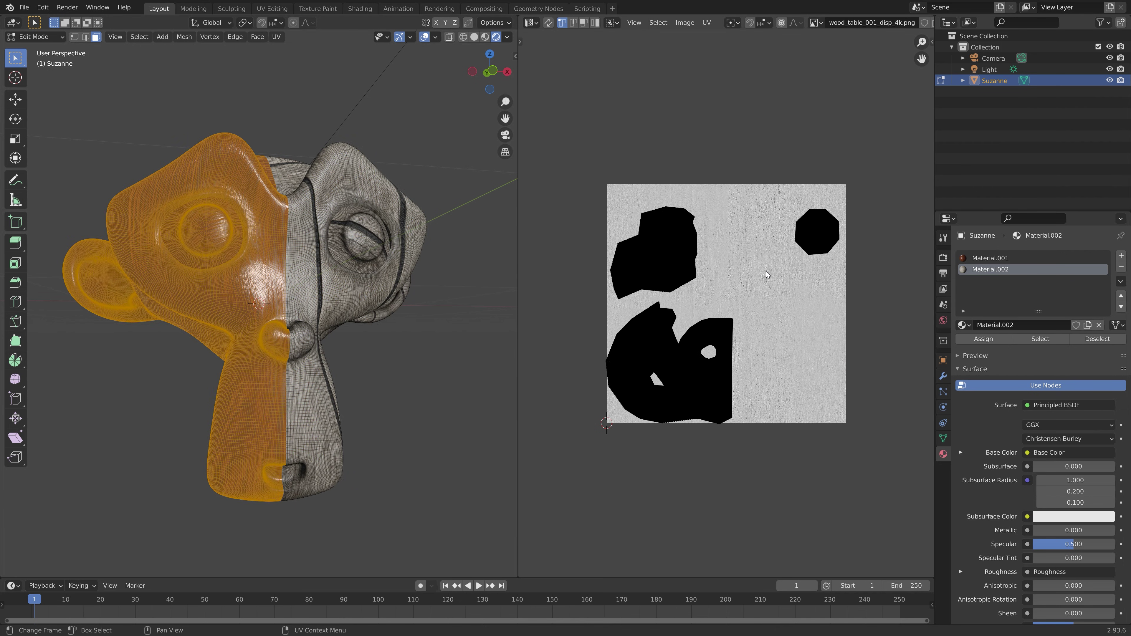
key("a")
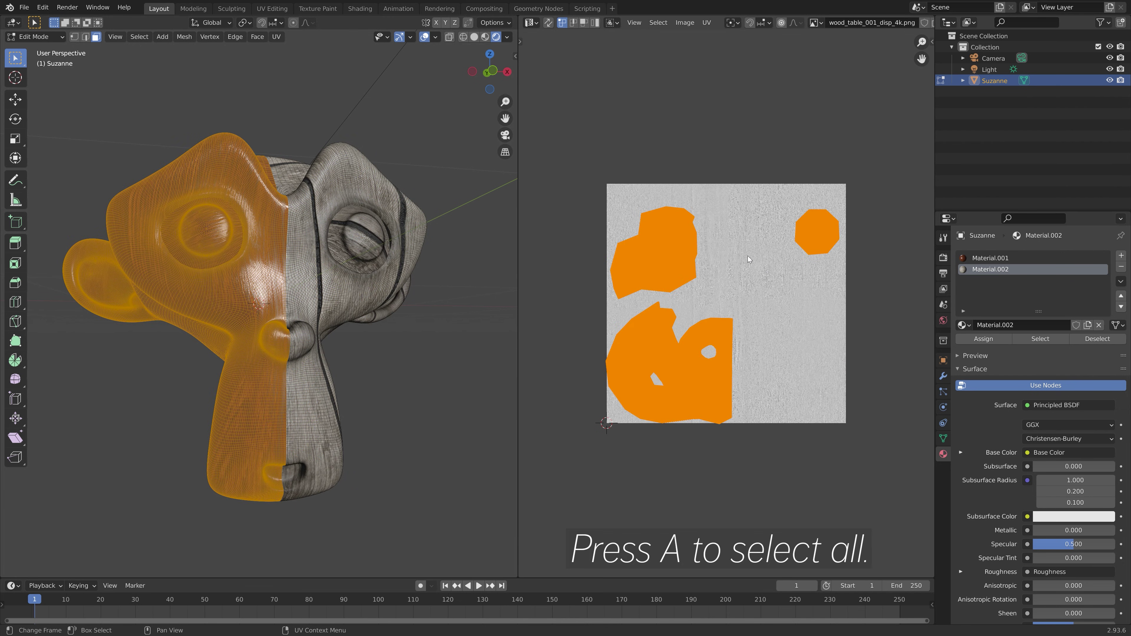
left_click(425, 38)
Try moving and scaling all UV islands of the dark wood half over the wood table texture
key("g")
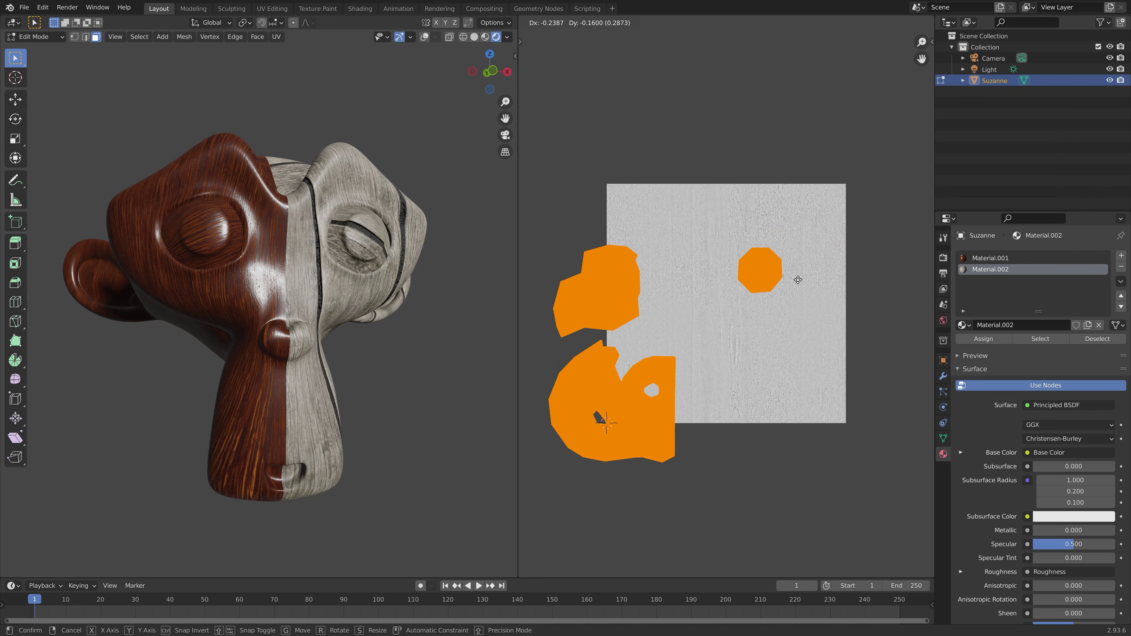
left_click(823, 194)
key("s")
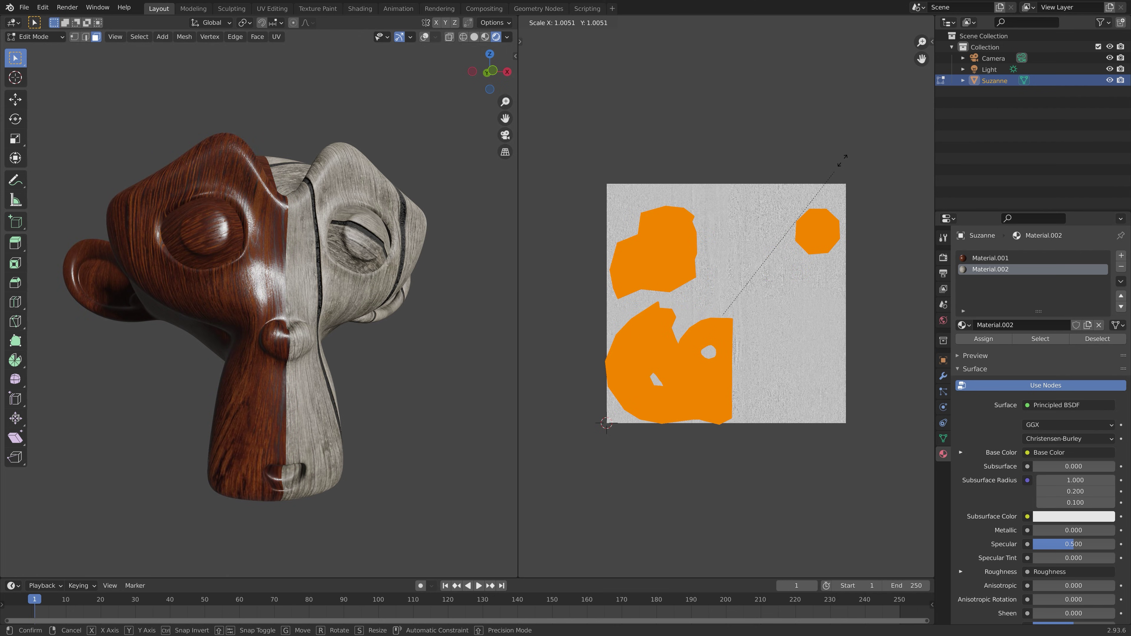
left_click(832, 173)
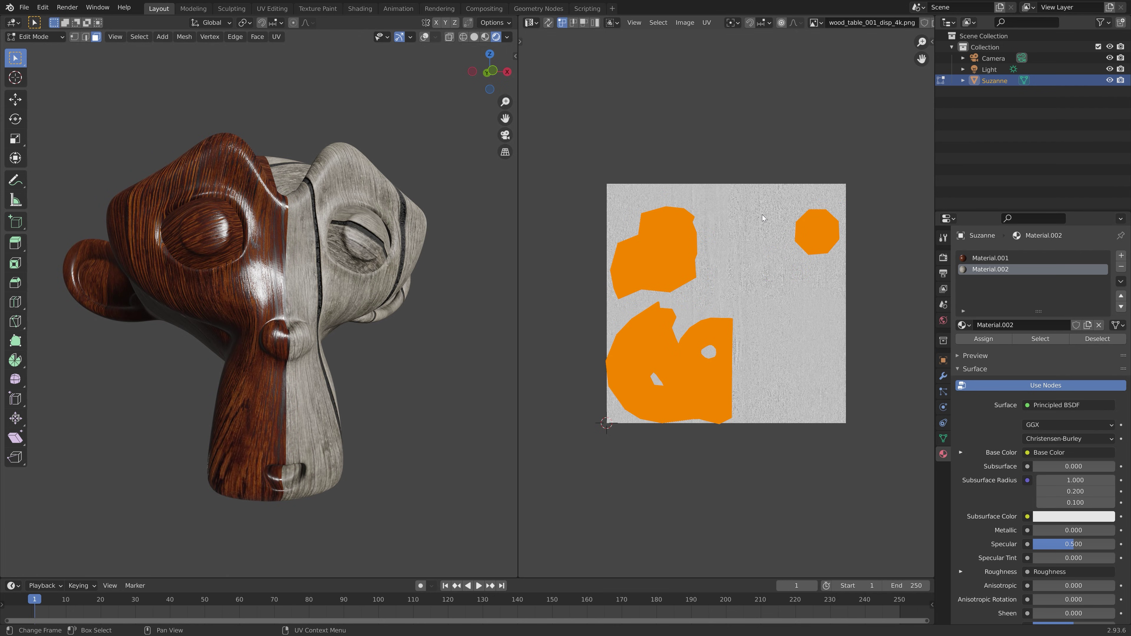
Select only the octagonal eye island in the dark wood half's UVs and rotate it by about 39 degrees
key("alt+a")
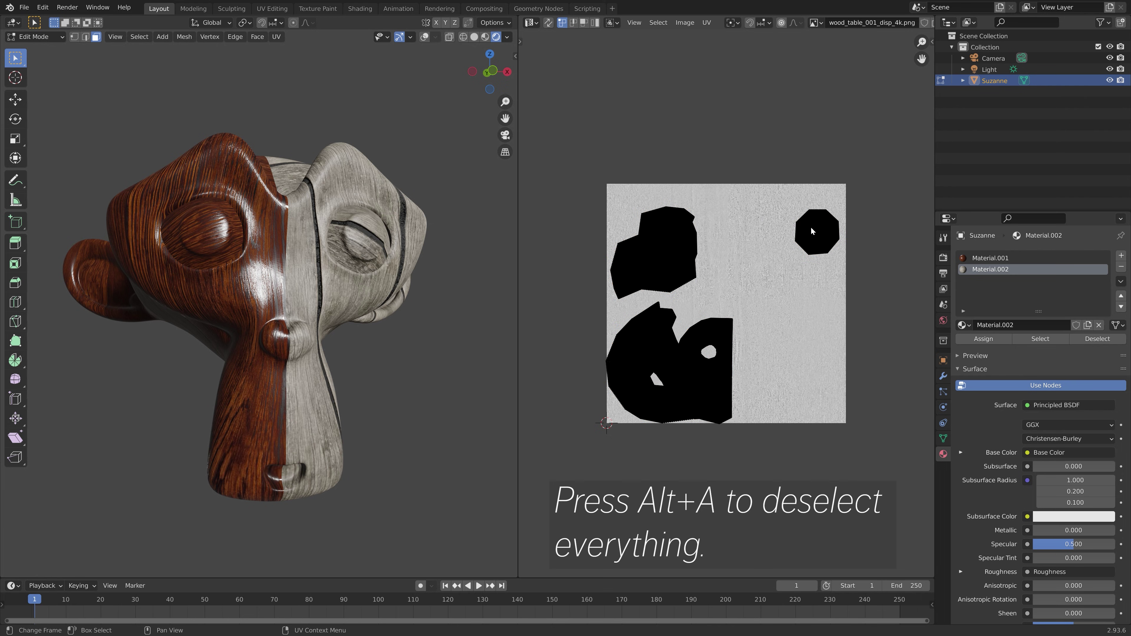
key("b")
left_click_drag(774, 290, 879, 160)
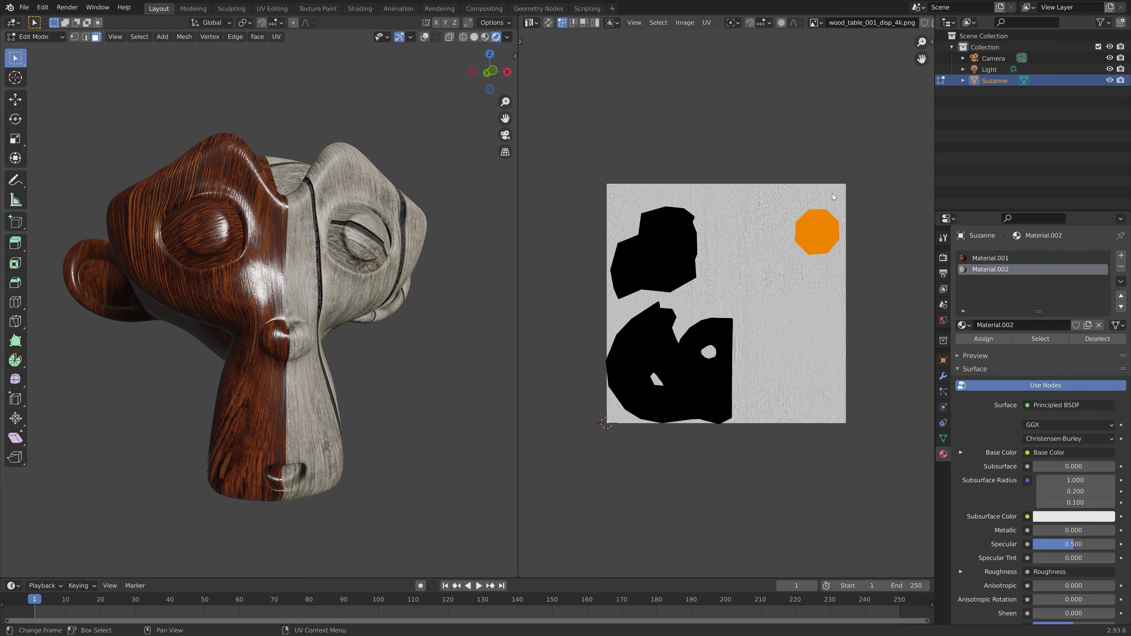
key("r")
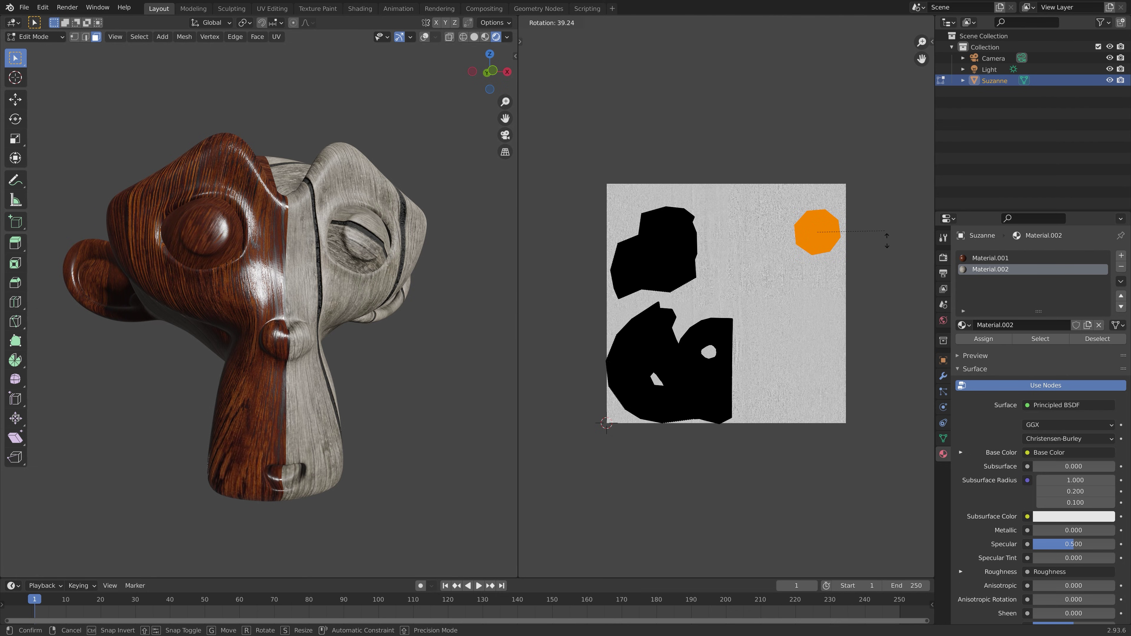
left_click(886, 245)
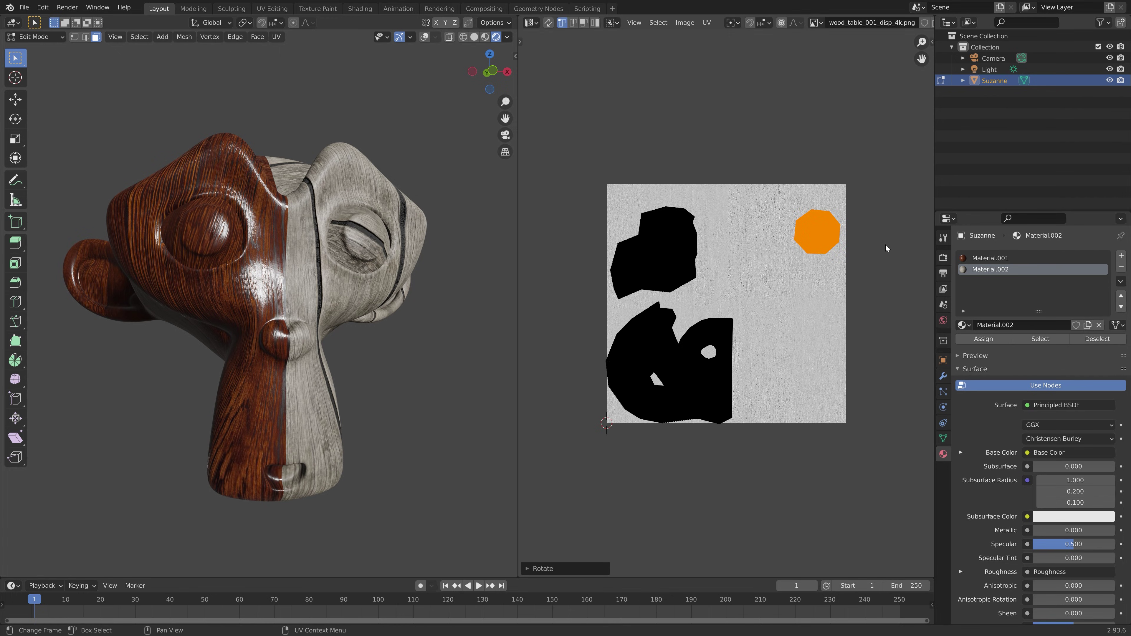